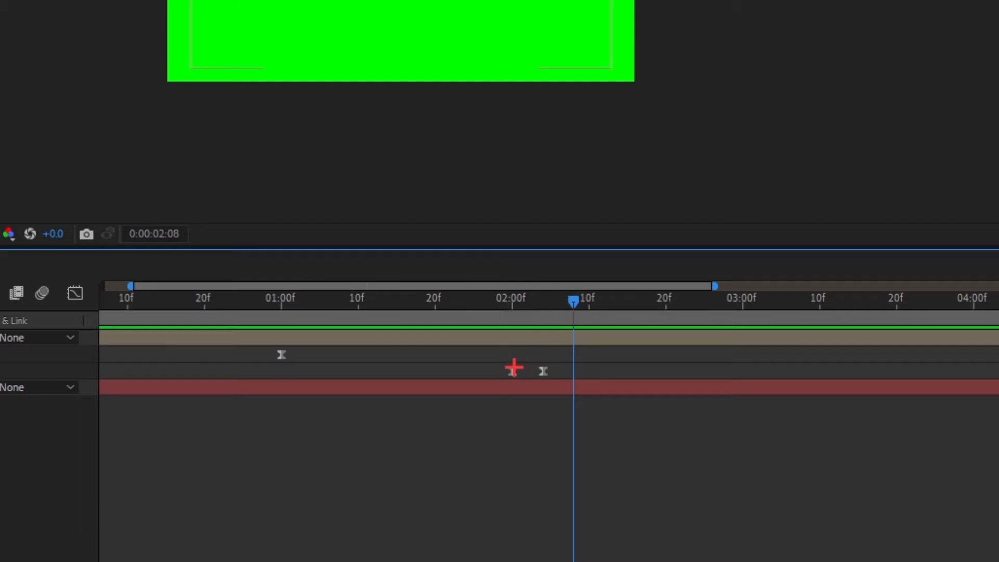
Copy the Subscribe Button layer's first Scale keyframe at 0:00:02:00 and paste it at 0:00:02:08.
{"action": "left_click", "coordinate": [512, 372]}
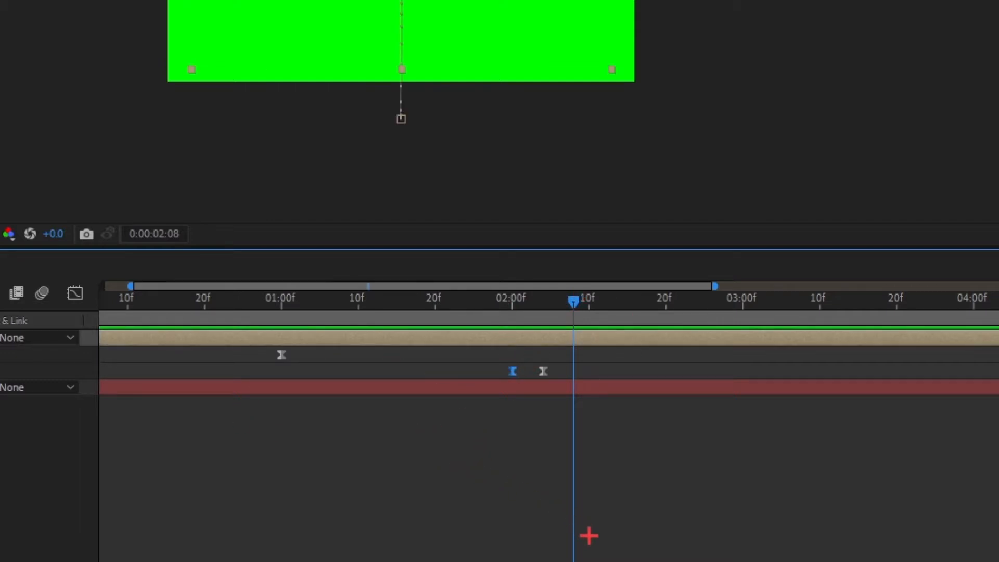
{"action": "key", "text": "ctrl+v"}
{"action": "left_click", "coordinate": [596, 483]}
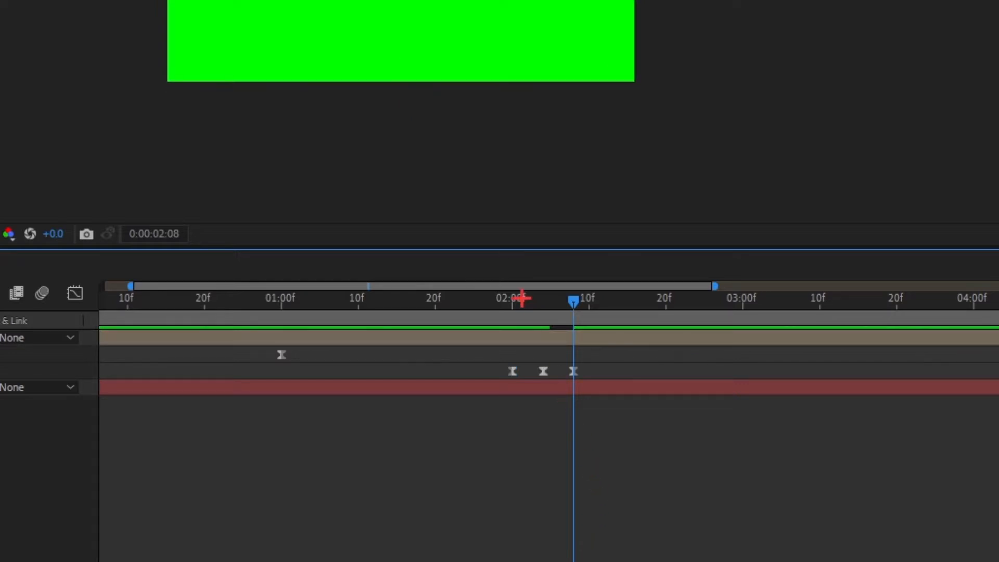
Preview the button's shrink-and-return scale animation from 0:00:01:24.
{"action": "left_click_drag", "start_coordinate": [522, 298], "coordinate": [600, 267]}
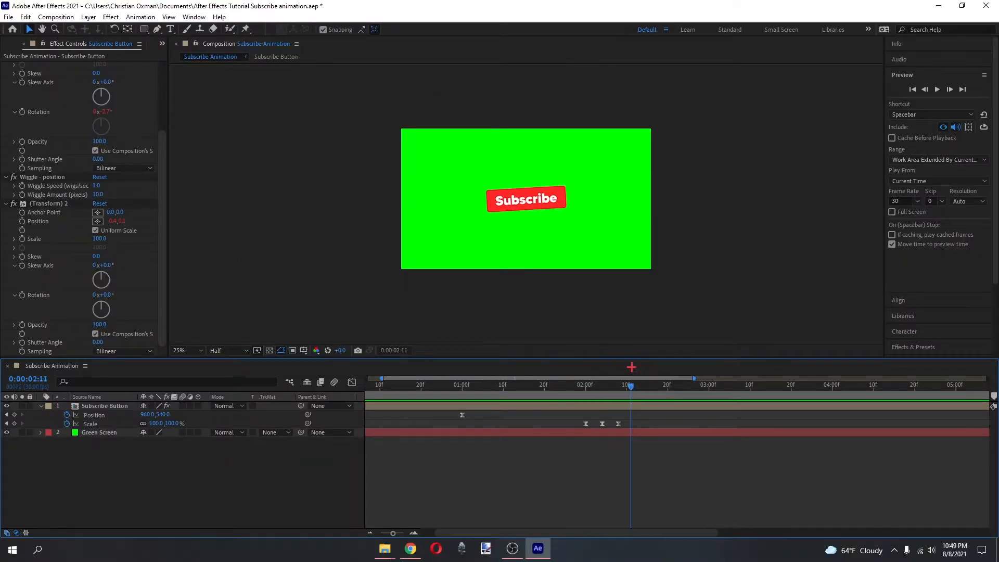
{"action": "left_click_drag", "start_coordinate": [631, 368], "coordinate": [561, 364]}
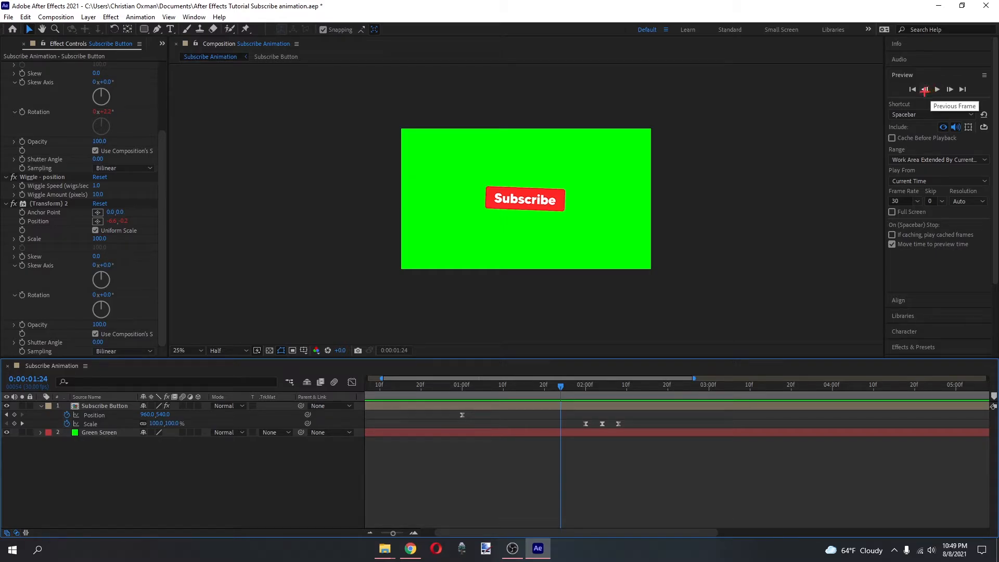
{"action": "left_click", "coordinate": [936, 89]}
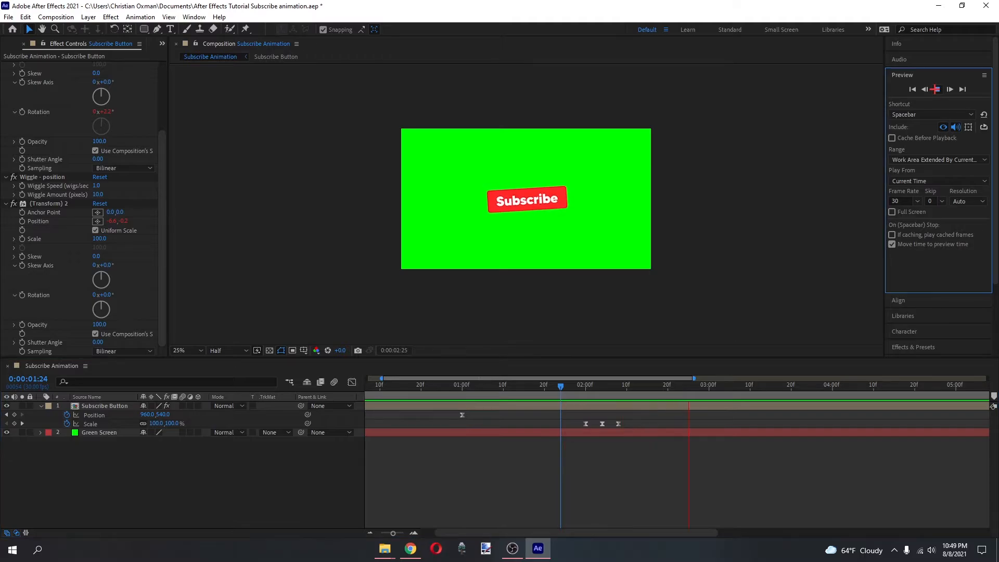
{"action": "left_click", "coordinate": [627, 423]}
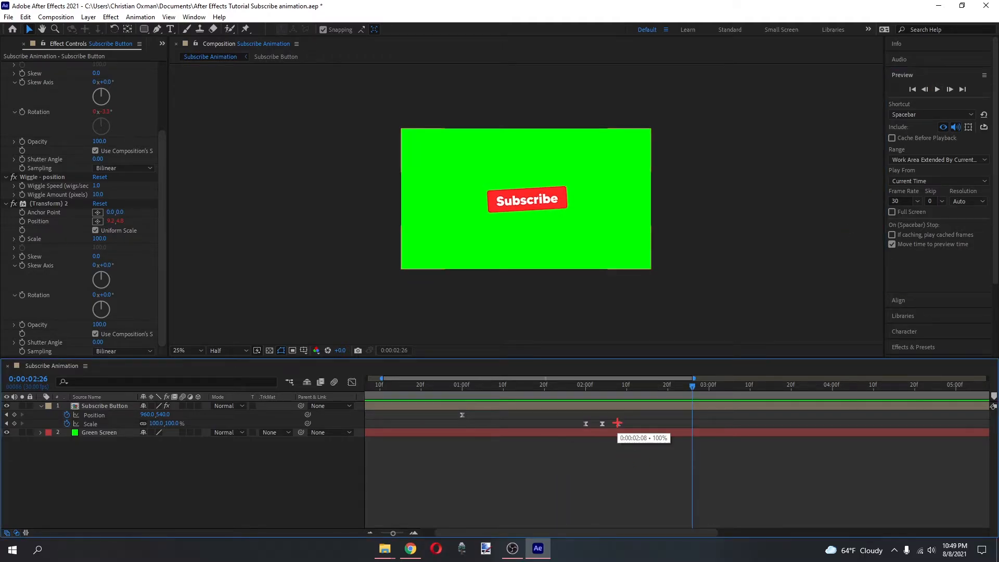
Paste a copy of the middle Scale keyframe at 0:00:02:05, keeping the original keyframe at 0:00:02:04.
{"action": "left_click", "coordinate": [617, 423]}
{"action": "left_click", "coordinate": [603, 423]}
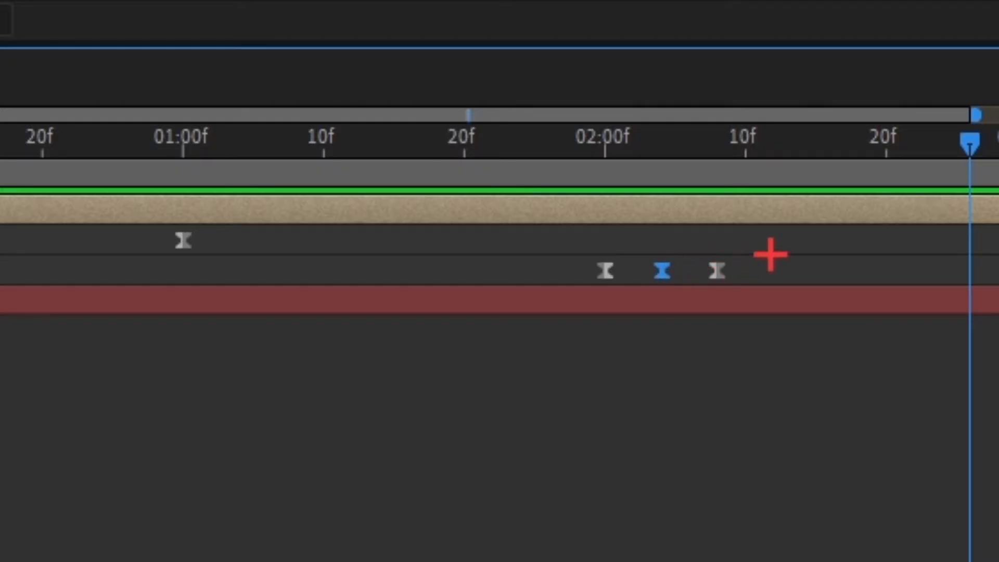
{"action": "left_click_drag", "start_coordinate": [634, 417], "coordinate": [609, 425]}
{"action": "left_click", "coordinate": [667, 271]}
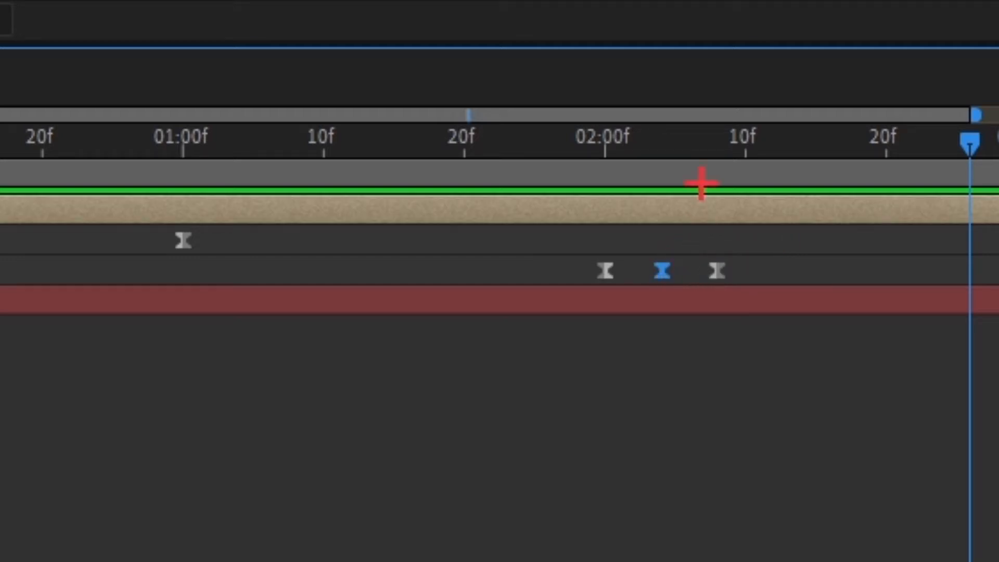
{"action": "left_click", "coordinate": [675, 140]}
{"action": "key", "text": "ctrl+v"}
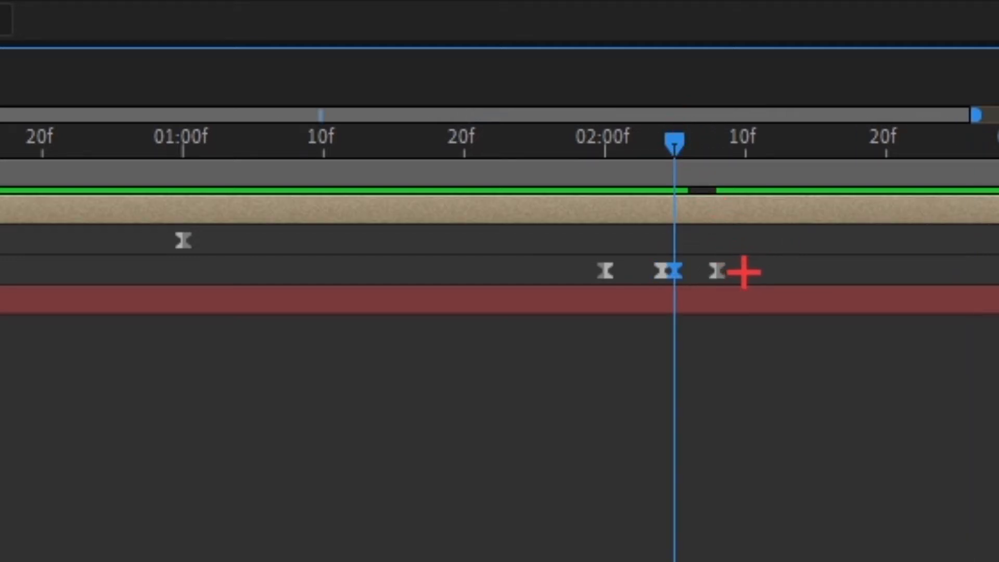
{"action": "left_click", "coordinate": [737, 271]}
{"action": "scroll", "coordinate": [740, 271], "scroll_direction": "up", "scroll_amount": 5}
{"action": "left_click", "coordinate": [196, 270]}
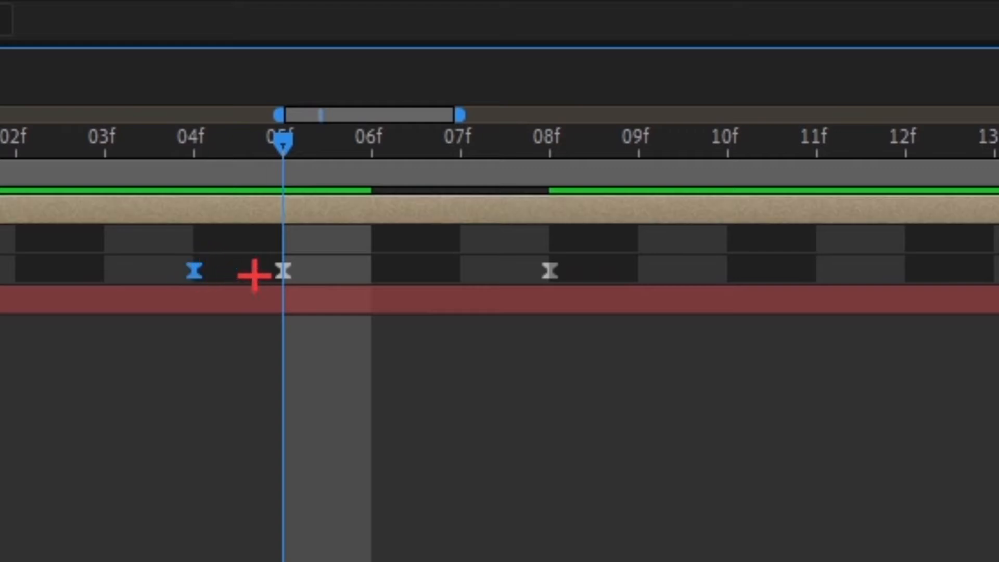
{"action": "scroll", "coordinate": [373, 368], "scroll_direction": "down", "scroll_amount": 3}
{"action": "left_click_drag", "start_coordinate": [350, 272], "coordinate": [330, 266]}
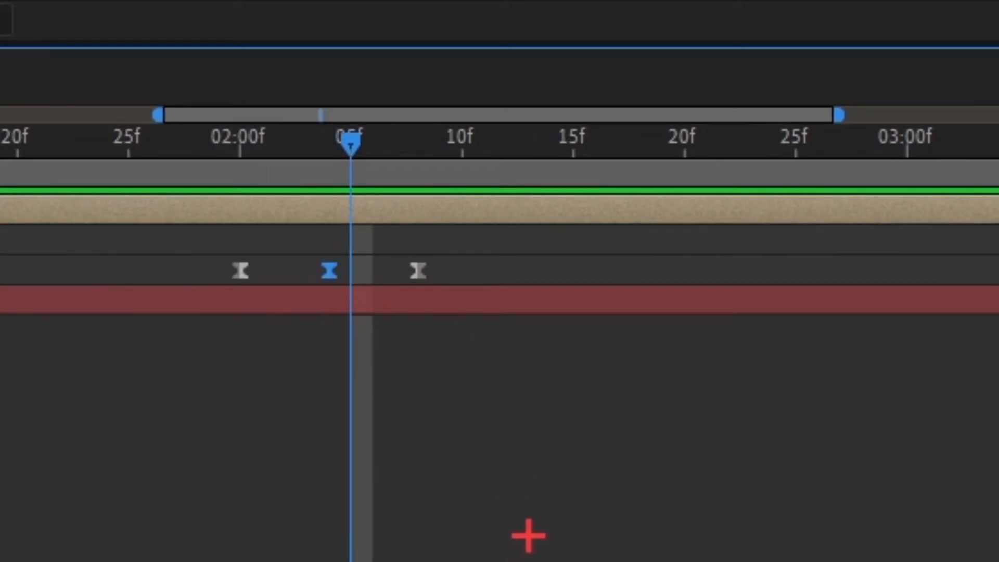
{"action": "key", "text": "ctrl+v"}
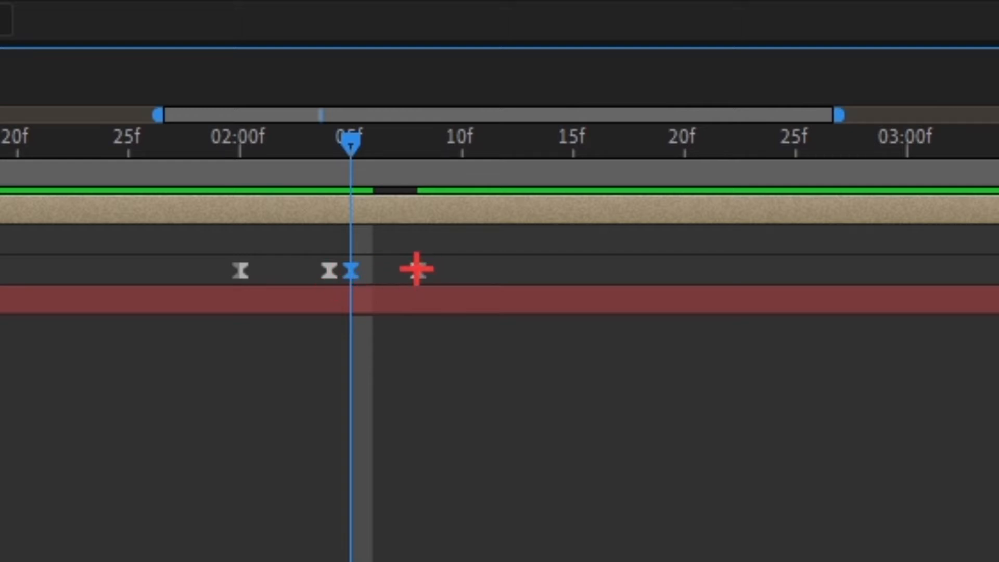
Space out the last two Scale keyframes so the duplicate sits at 0:00:02:08 and the final one at 0:00:02:12.
{"action": "left_click", "coordinate": [419, 269]}
{"action": "left_click_drag", "start_coordinate": [424, 266], "coordinate": [437, 265]}
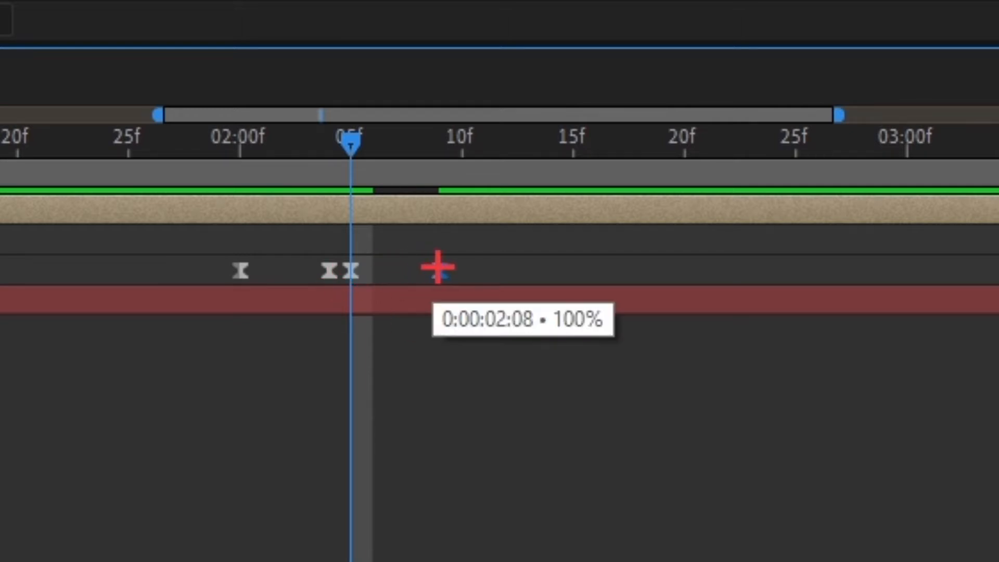
{"action": "left_click", "coordinate": [411, 266]}
{"action": "left_click_drag", "start_coordinate": [502, 249], "coordinate": [420, 270]}
{"action": "left_click", "coordinate": [423, 375]}
Play back the re-timed four-keyframe button press from 0:00:01:24.
{"action": "left_click_drag", "start_coordinate": [229, 141], "coordinate": [140, 118]}
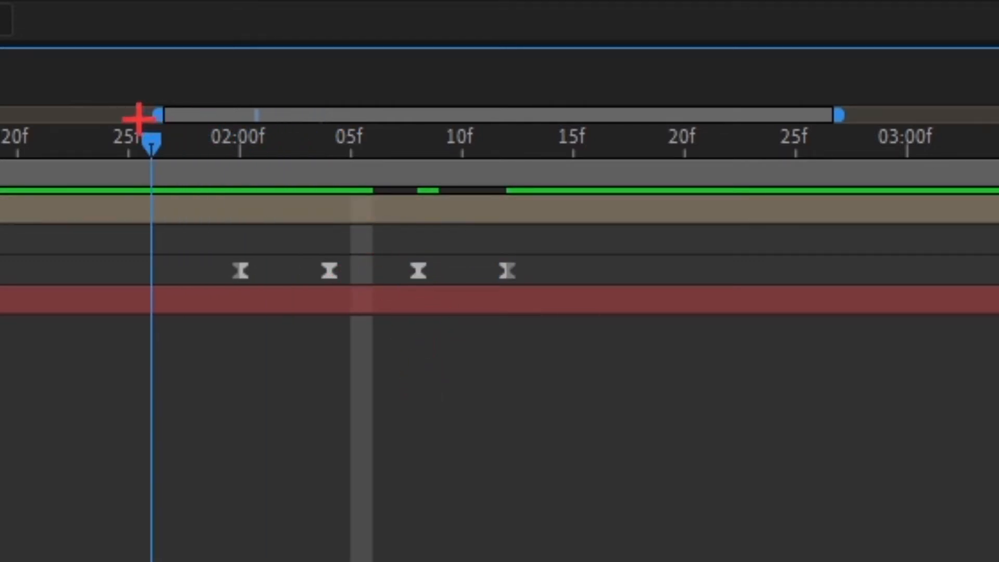
{"action": "left_click_drag", "start_coordinate": [140, 118], "coordinate": [107, 122]}
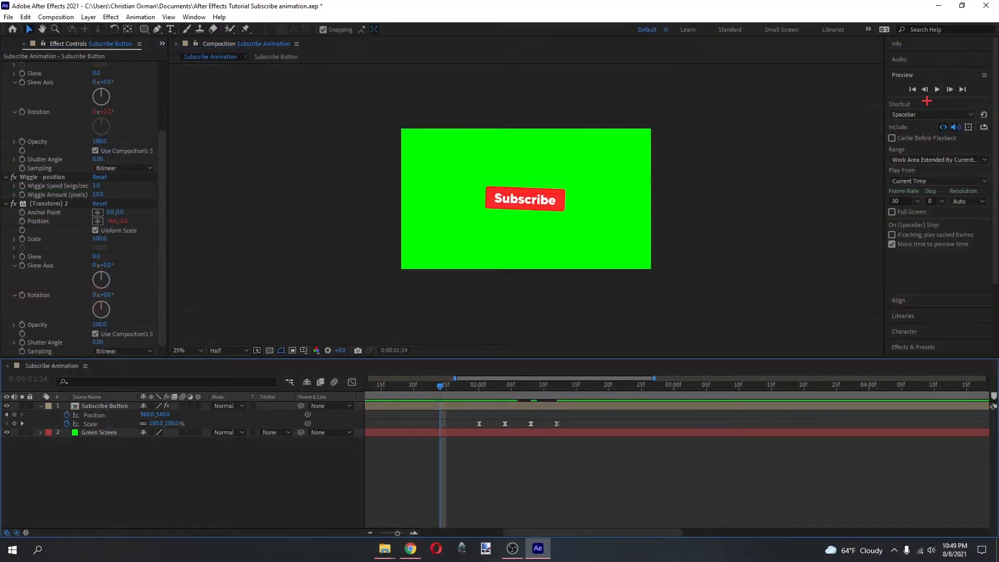
{"action": "left_click", "coordinate": [940, 87]}
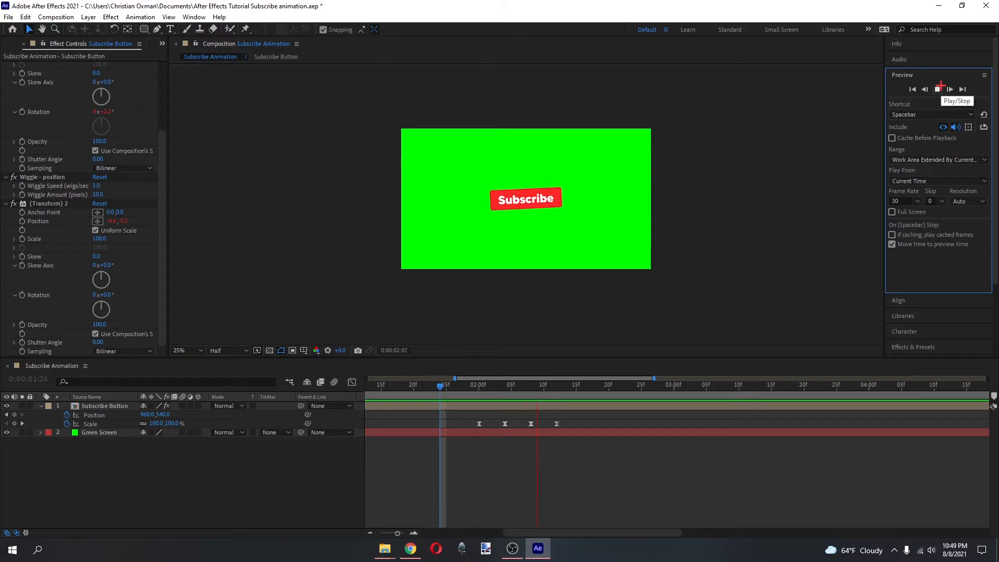
{"action": "left_click", "coordinate": [941, 87]}
Shift the last two Scale keyframes a few frames later together and preview the button press from 0:00:01:22.
{"action": "scroll", "coordinate": [597, 416], "scroll_direction": "down", "scroll_amount": 2}
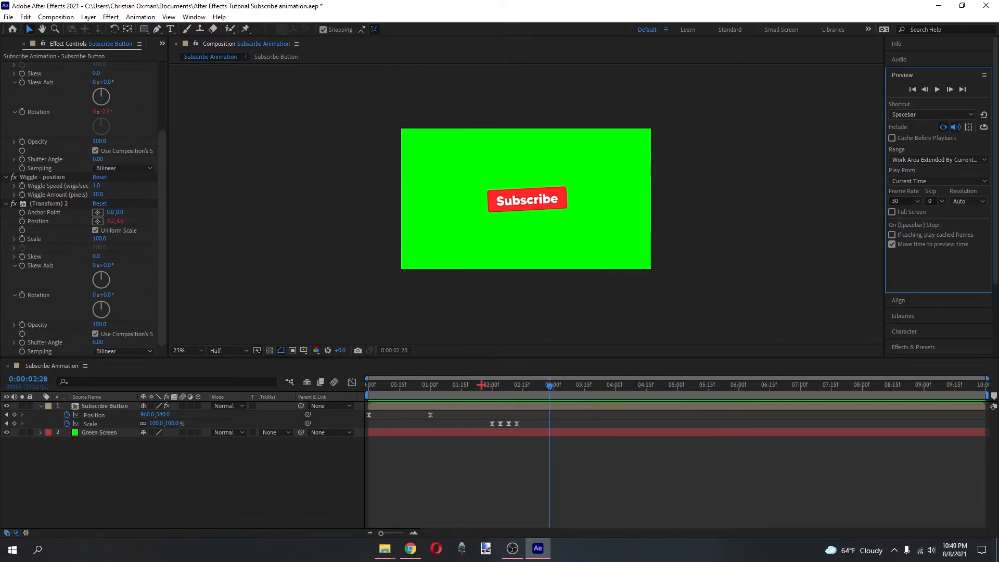
{"action": "mouse_move", "coordinate": [481, 385]}
{"action": "left_mouse_down"}
{"action": "mouse_move", "coordinate": [507, 385]}
{"action": "mouse_move", "coordinate": [476, 386]}
{"action": "left_mouse_up"}
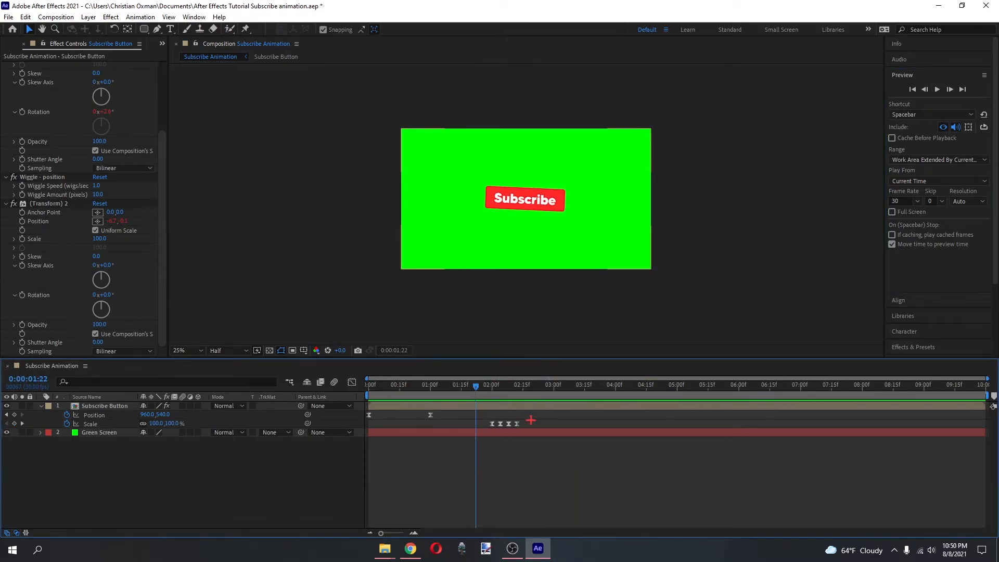
{"action": "left_click_drag", "start_coordinate": [543, 412], "coordinate": [515, 423]}
{"action": "left_click", "coordinate": [553, 420]}
{"action": "left_click", "coordinate": [944, 92]}
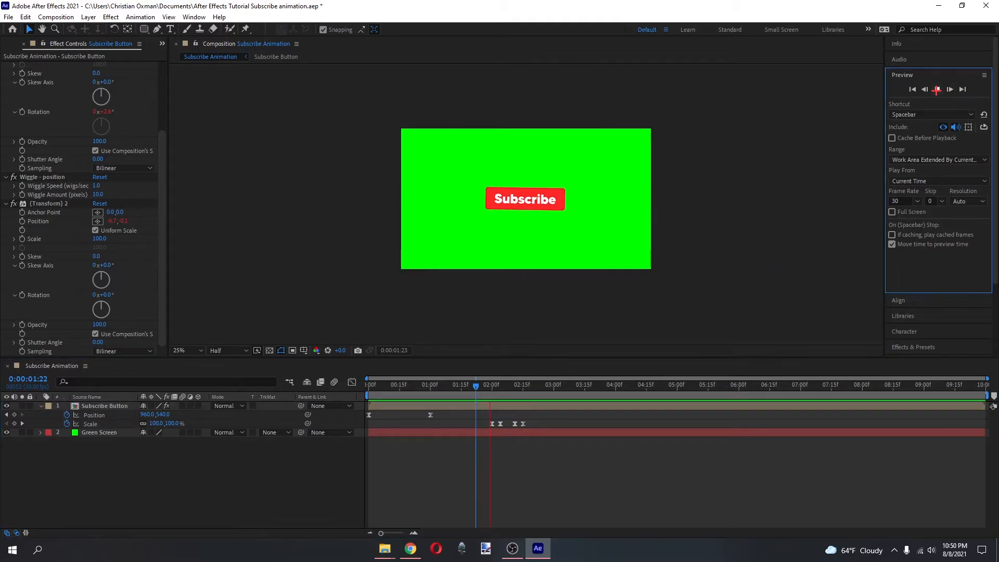
{"action": "left_click", "coordinate": [589, 452]}
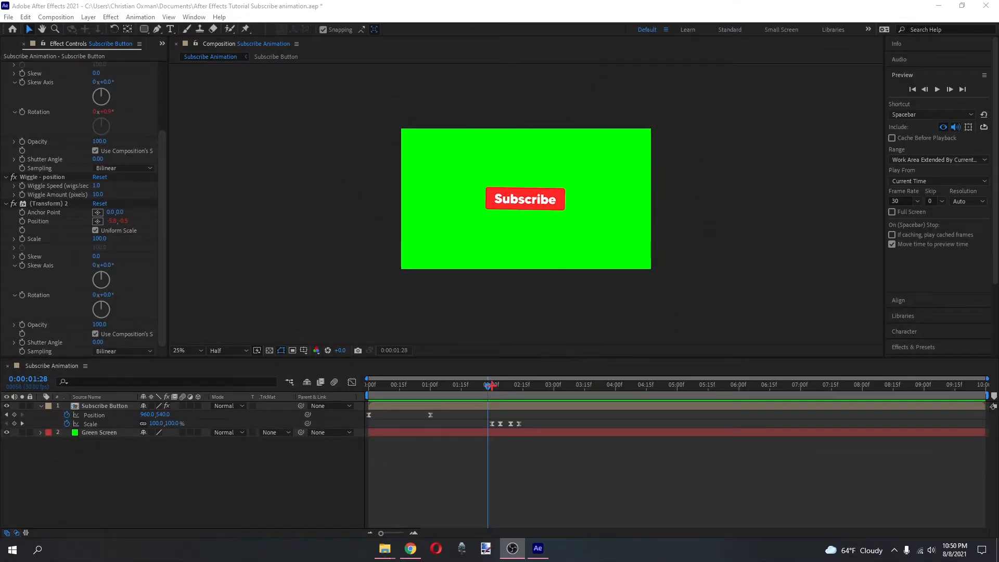
Set the current time to the first Scale keyframe at 0:00:02:00 and open the Subscribe Button precomposition.
{"action": "mouse_move", "coordinate": [488, 386]}
{"action": "left_mouse_down"}
{"action": "mouse_move", "coordinate": [504, 386]}
{"action": "mouse_move", "coordinate": [473, 386]}
{"action": "mouse_move", "coordinate": [492, 386]}
{"action": "left_mouse_up"}
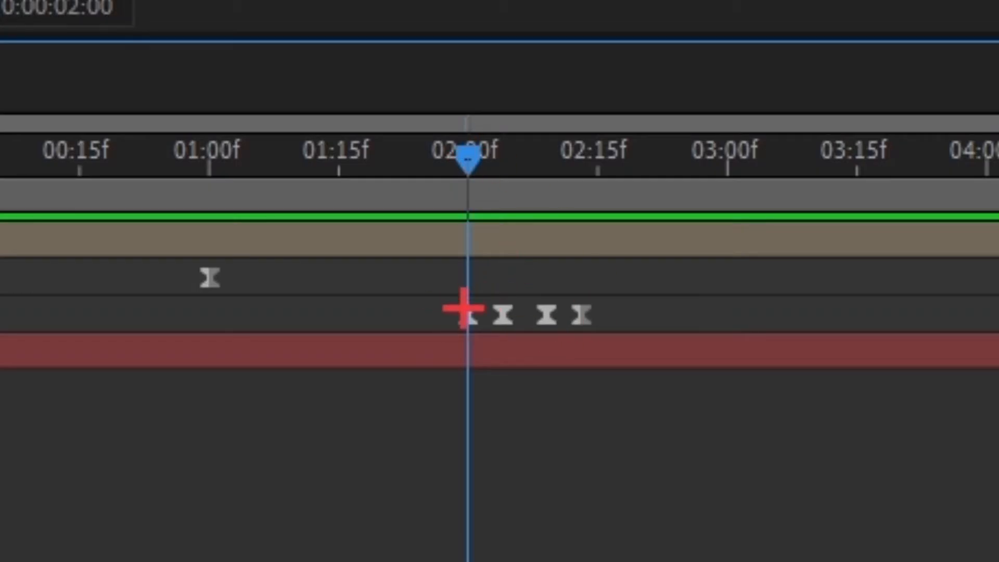
{"action": "left_click", "coordinate": [491, 423]}
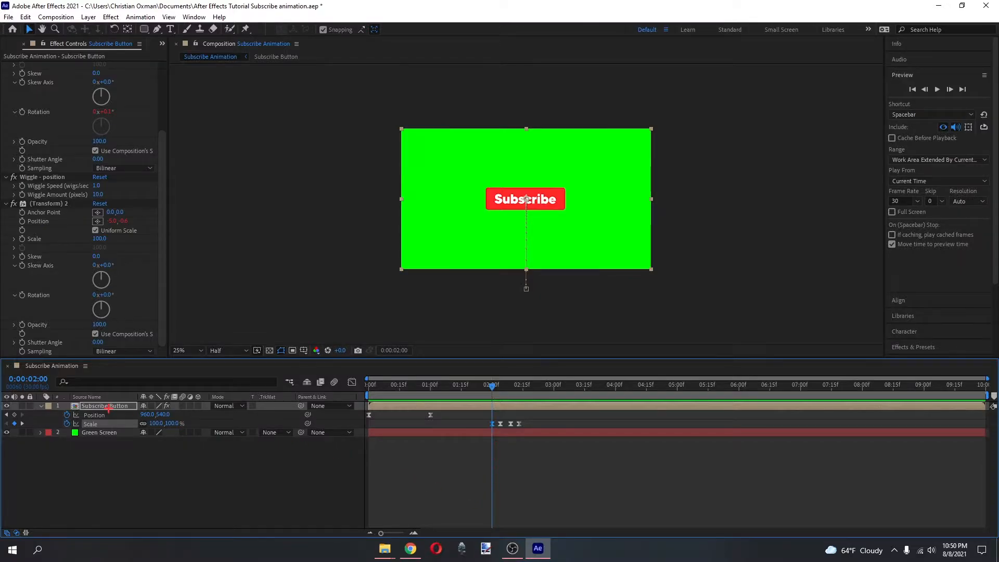
{"action": "left_click", "coordinate": [108, 407]}
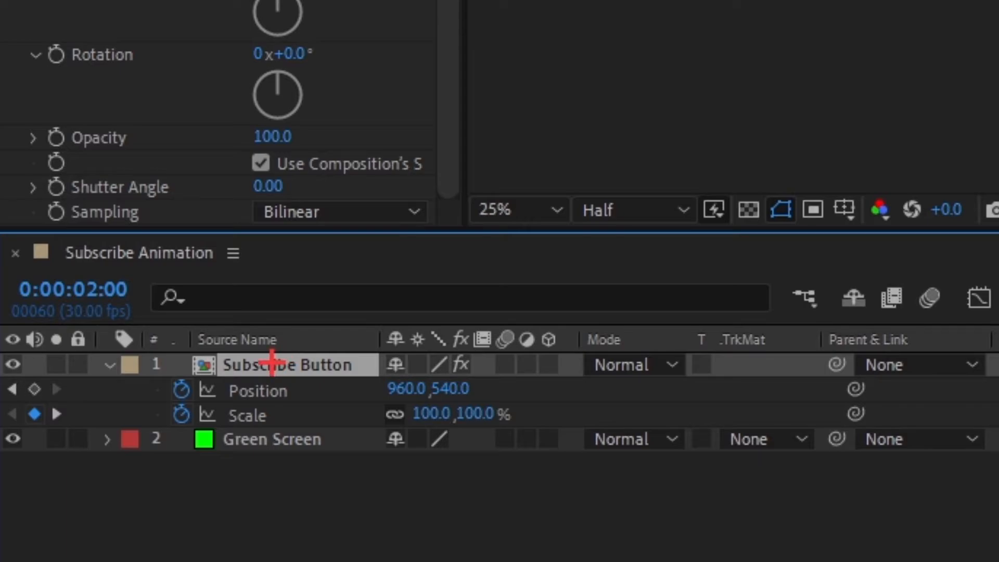
{"action": "double_click", "coordinate": [271, 363]}
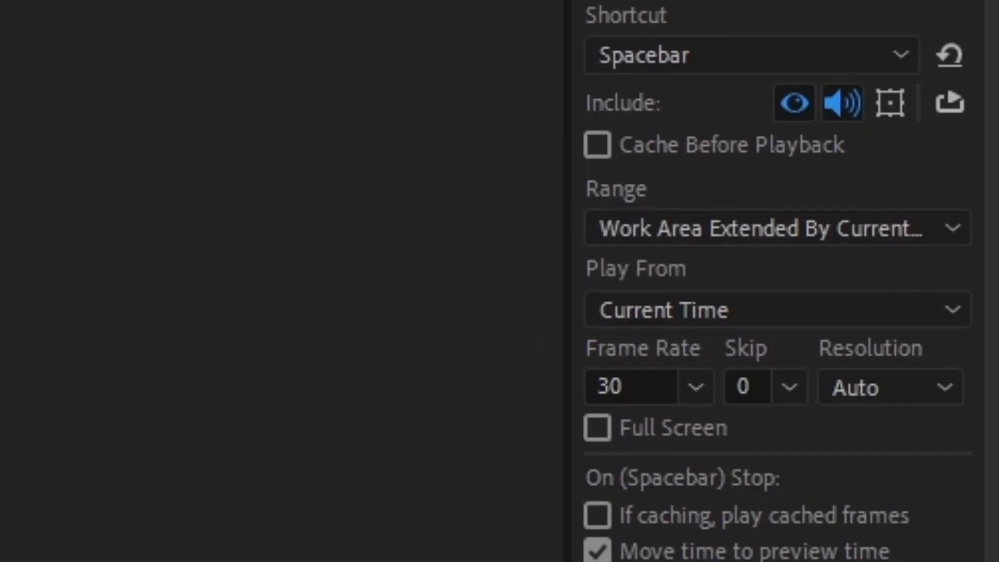
Find the Grayscale 1 preset with "gray", apply it to Shape Layer 1, and keyframe its Saturation at 0 at 0:00:02:00.
{"action": "left_click", "coordinate": [909, 348]}
{"action": "left_click_drag", "start_coordinate": [923, 150], "coordinate": [914, 152]}
{"action": "left_click_drag", "start_coordinate": [680, 199], "coordinate": [639, 197]}
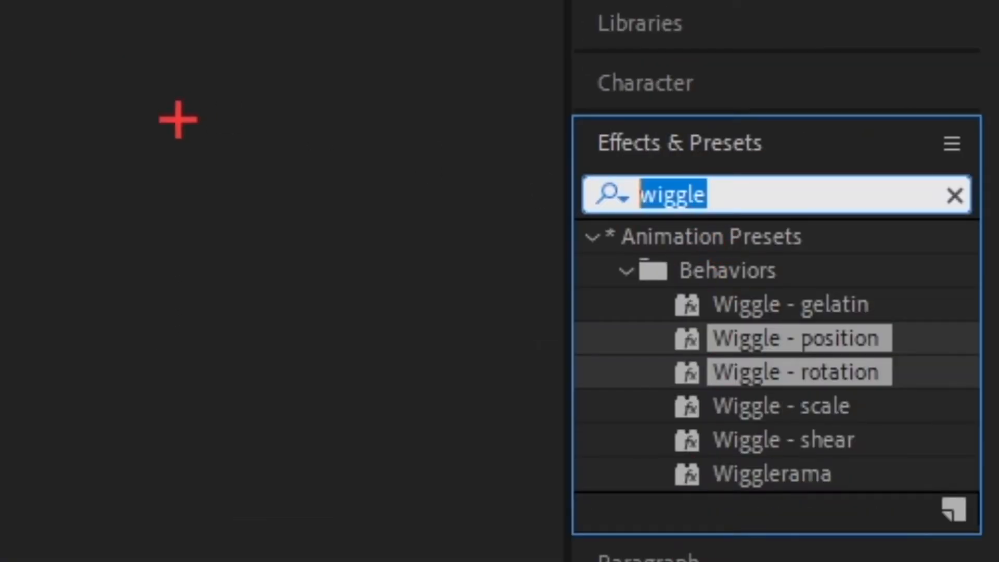
{"action": "type", "text": "gray"}
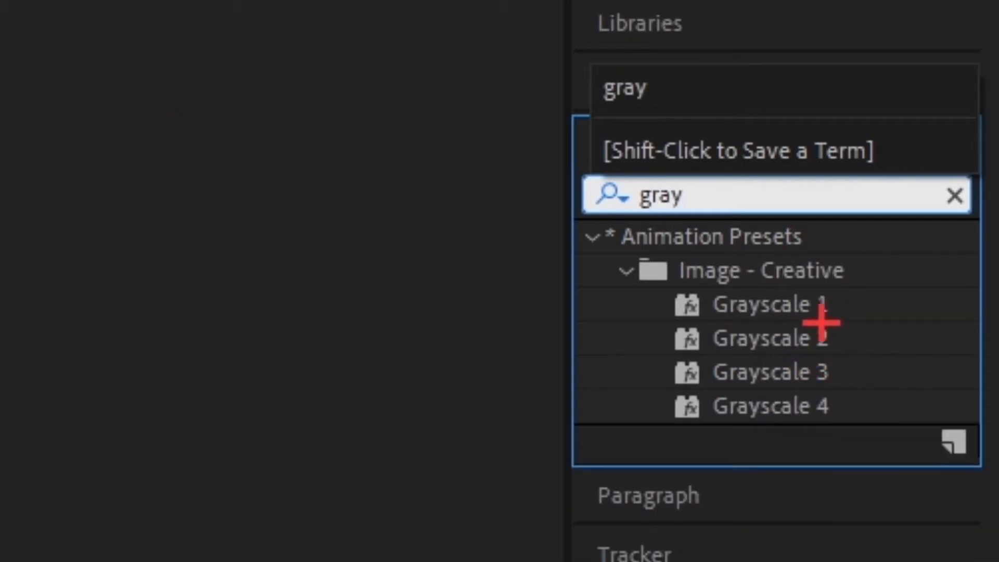
{"action": "left_click", "coordinate": [808, 306]}
{"action": "left_click_drag", "start_coordinate": [807, 306], "coordinate": [99, 414]}
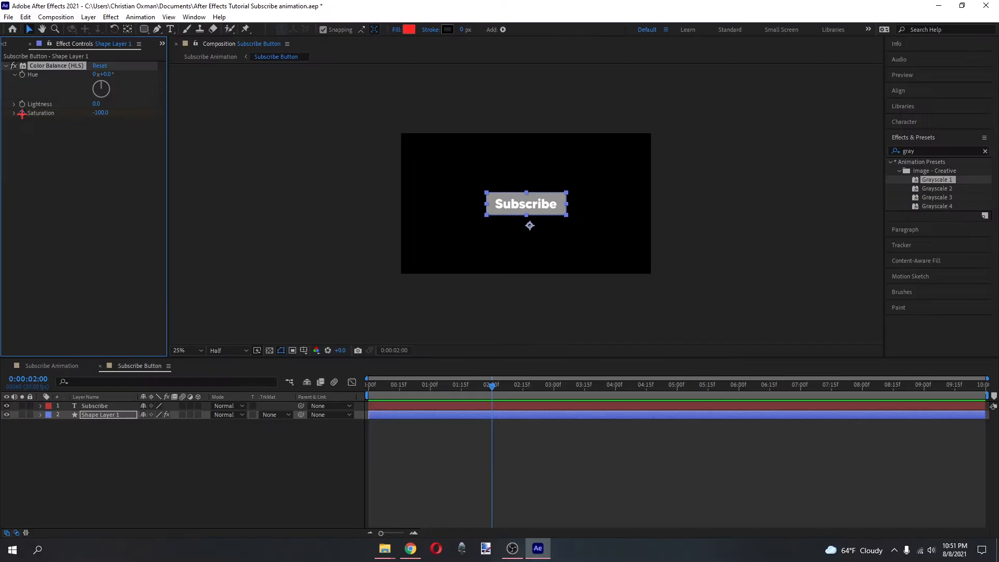
{"action": "left_click_drag", "start_coordinate": [99, 114], "coordinate": [499, 122]}
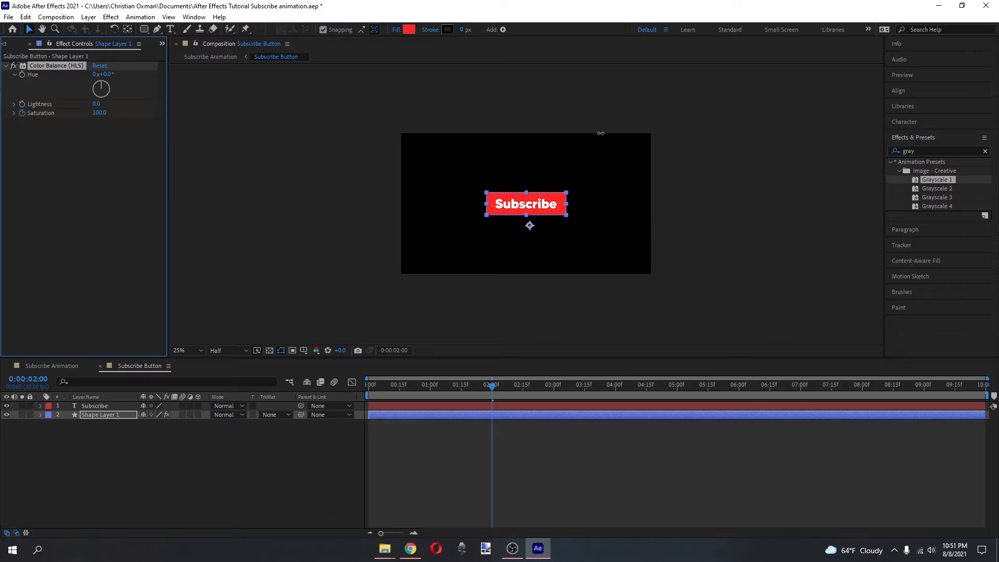
{"action": "left_click", "coordinate": [615, 450]}
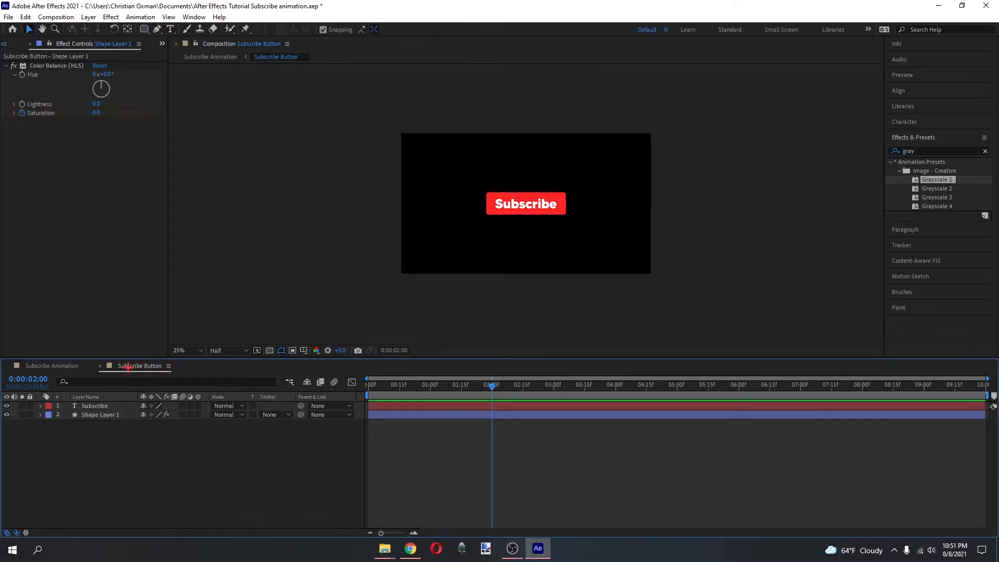
Align the time to Subscribe Animation's second Scale keyframe at 0:00:02:04 and set Shape Layer 1's Saturation to -100 in Subscribe Button.
{"action": "left_click", "coordinate": [44, 366]}
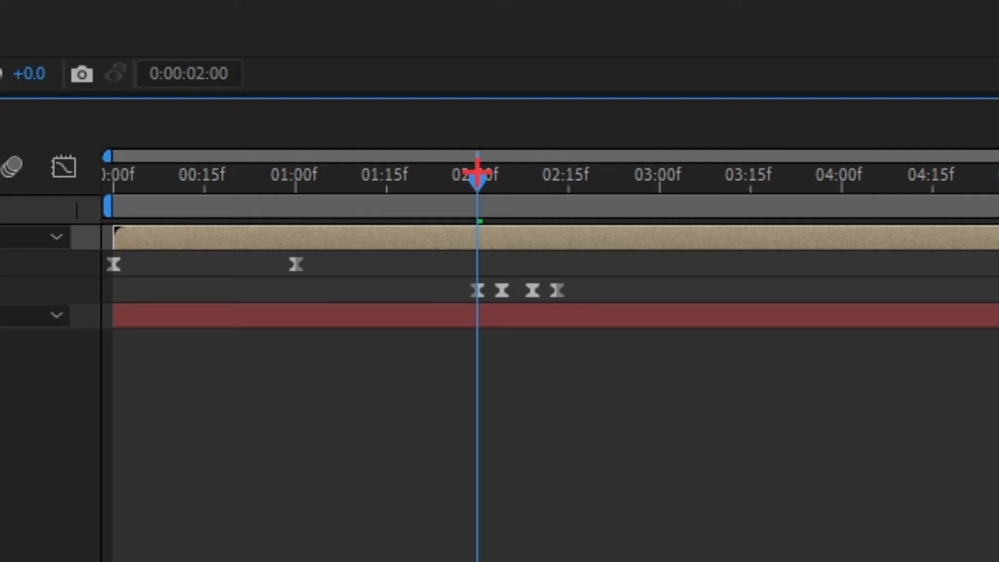
{"action": "left_click_drag", "start_coordinate": [492, 385], "coordinate": [501, 384]}
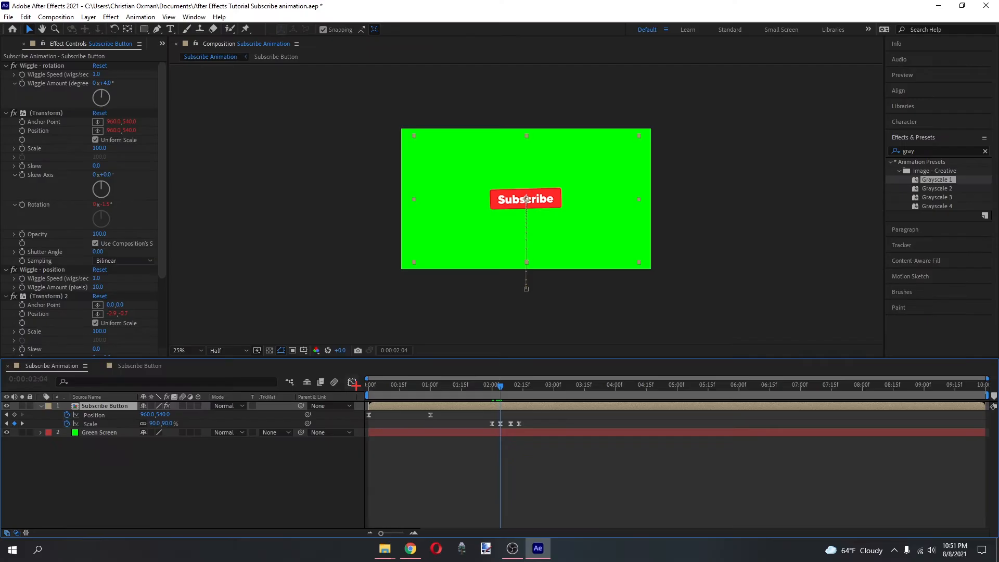
{"action": "left_click", "coordinate": [140, 367]}
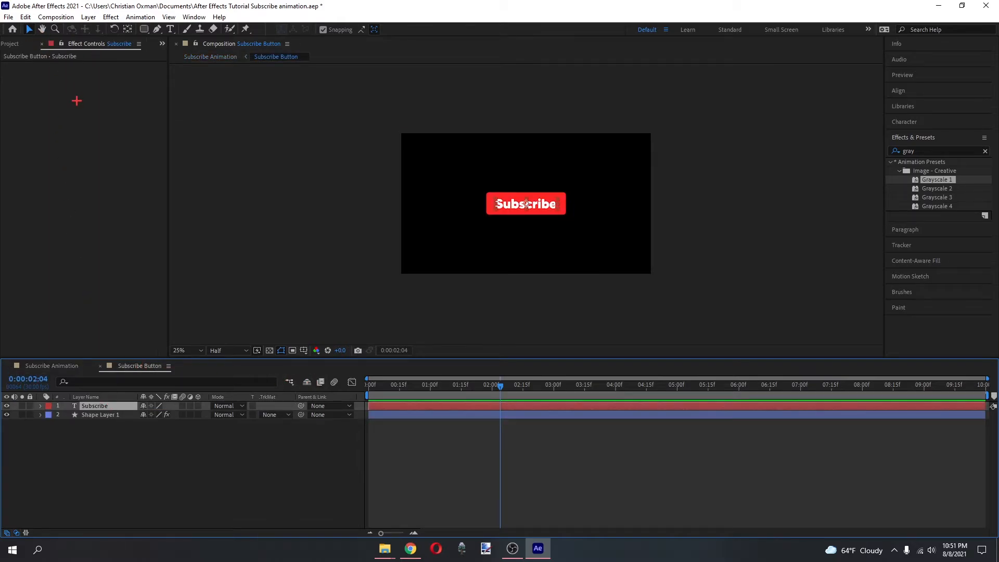
{"action": "left_click", "coordinate": [126, 414]}
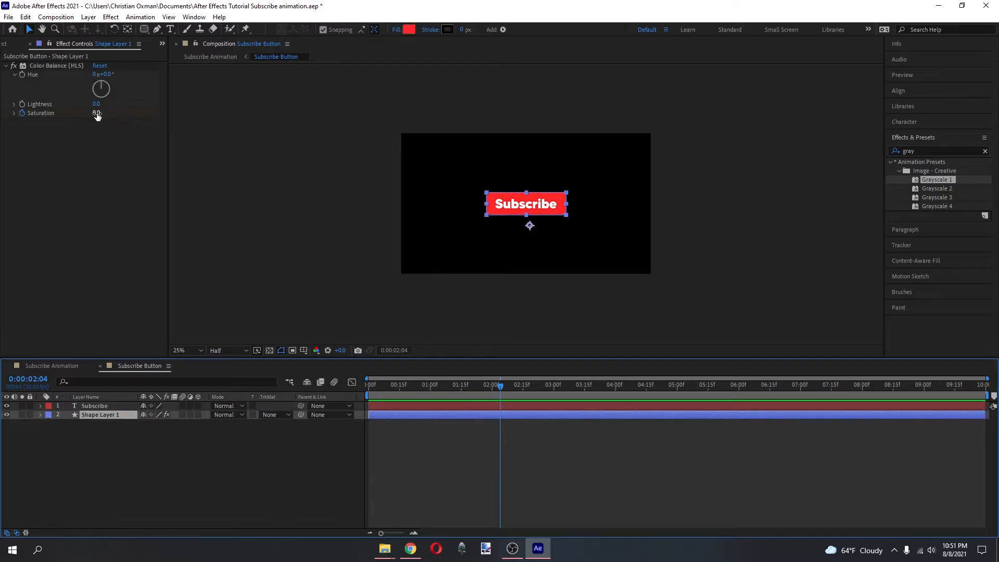
{"action": "left_click_drag", "start_coordinate": [96, 112], "coordinate": [61, 115]}
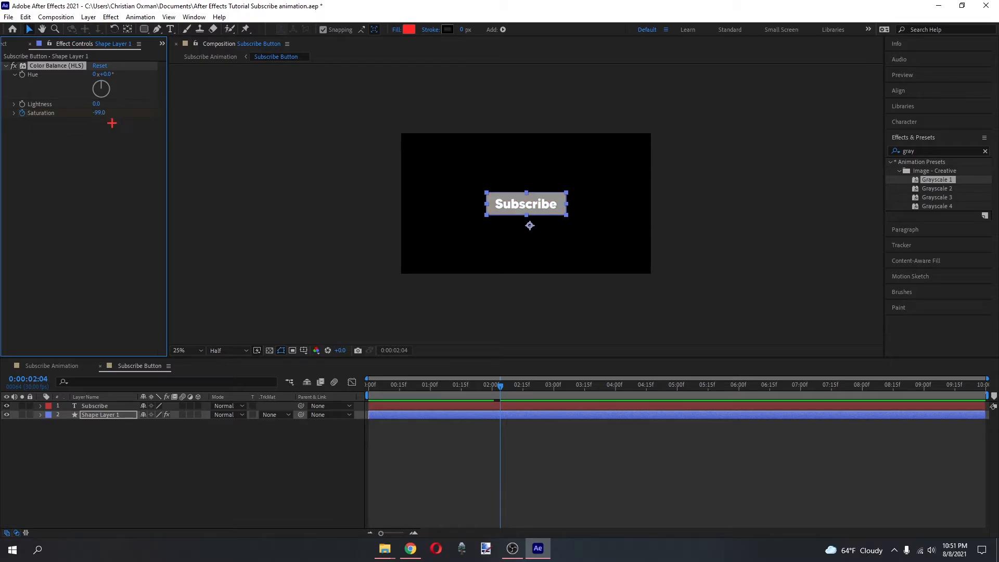
Reveal Shape Layer 1's Saturation keyframes and preview the color change in Subscribe Animation from 0:00:01:25.
{"action": "key", "text": "u"}
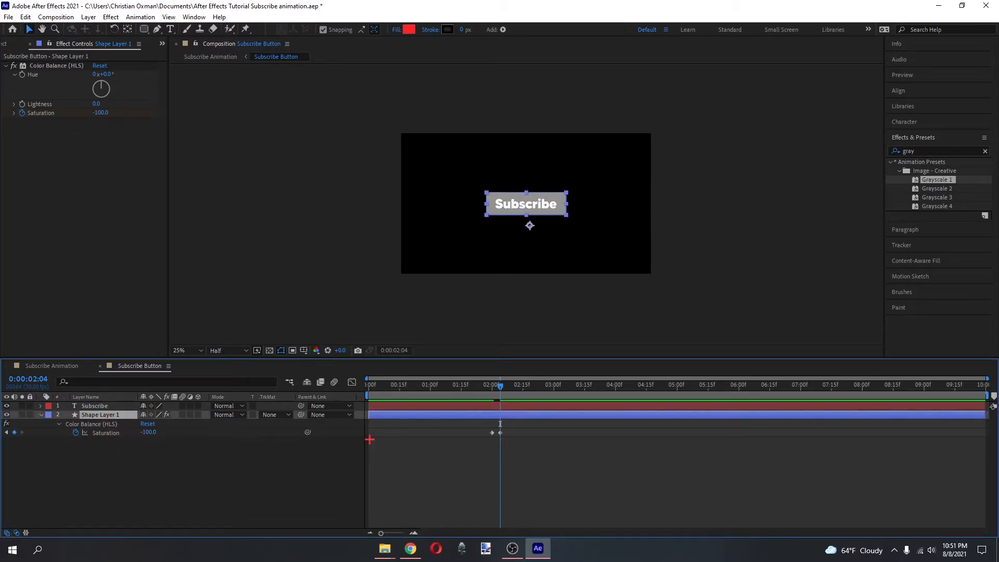
{"action": "key", "text": "equal"}
{"action": "key", "text": "equal"}
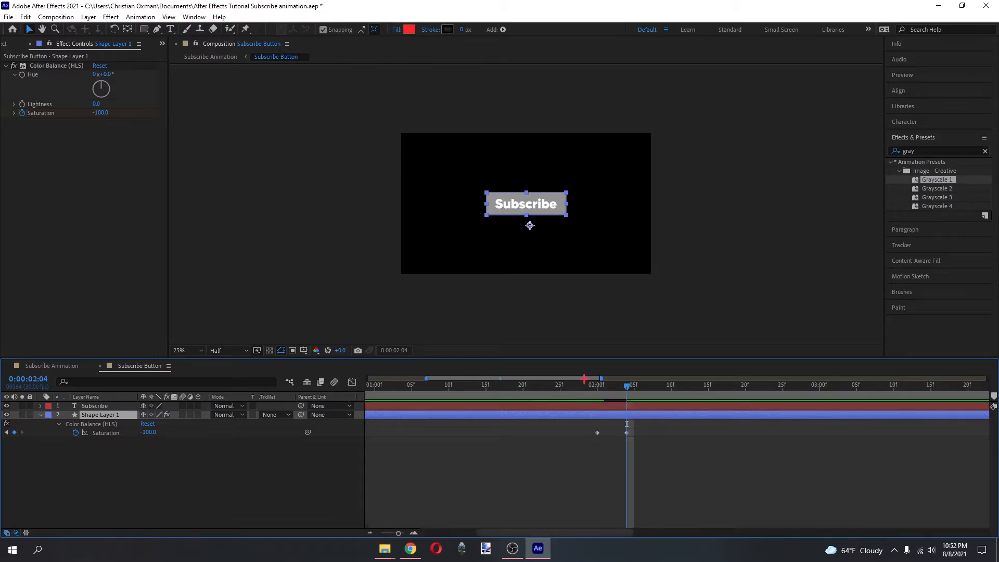
{"action": "left_click_drag", "start_coordinate": [584, 384], "coordinate": [560, 385]}
{"action": "left_click", "coordinate": [75, 366]}
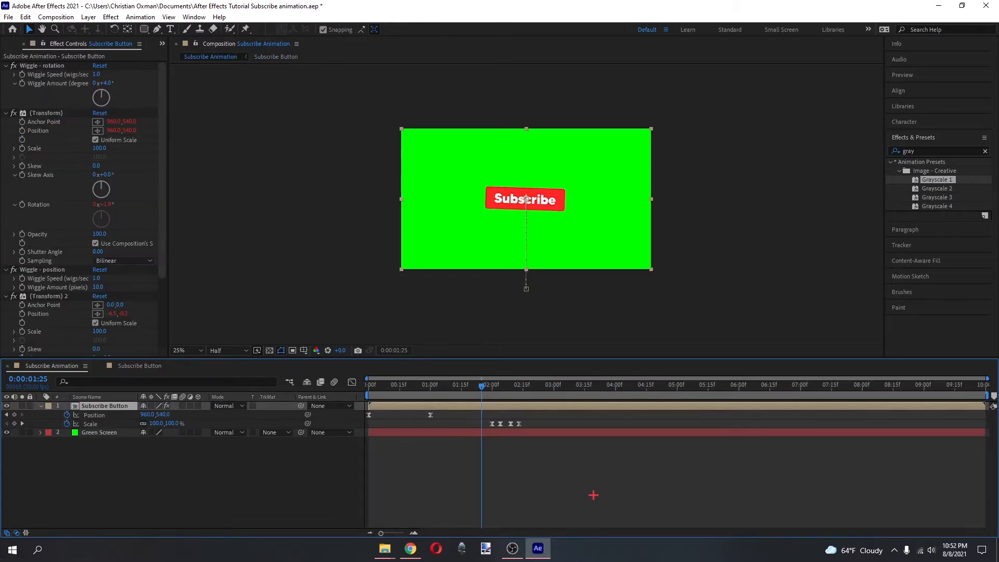
{"action": "left_click", "coordinate": [925, 43]}
{"action": "left_click", "coordinate": [905, 137]}
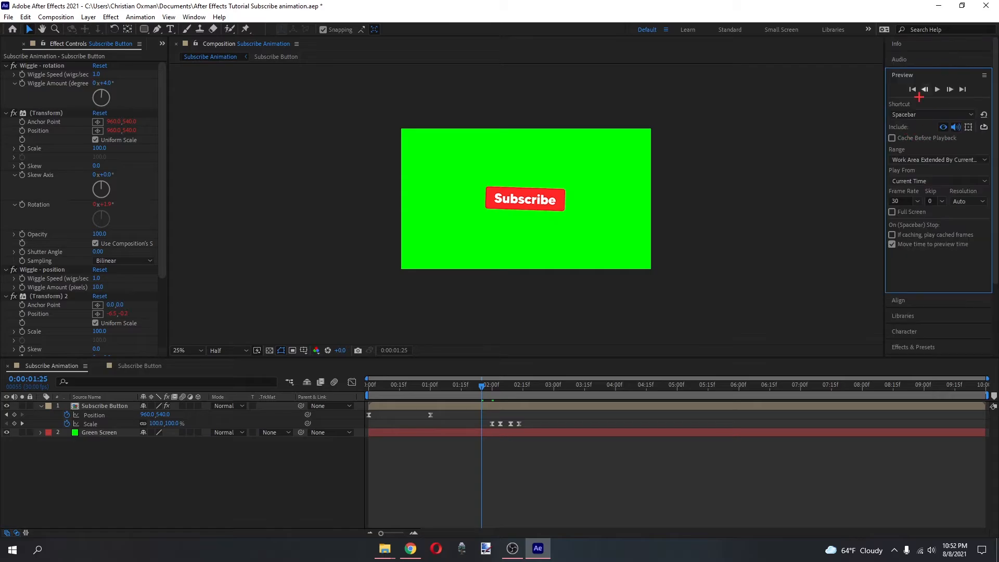
{"action": "left_click", "coordinate": [938, 89]}
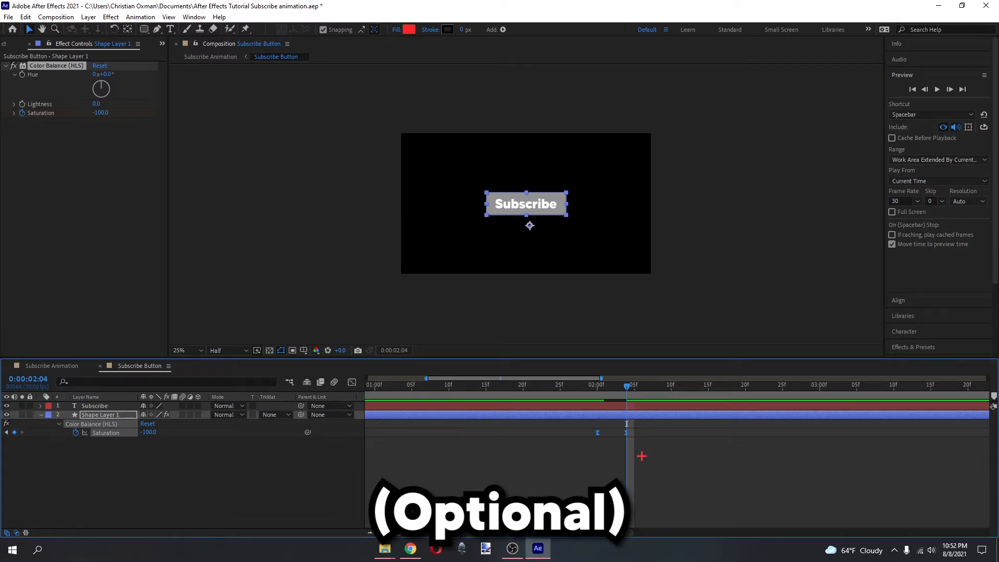
Shape Shape Layer 1's Saturation speed graph to peak just after the first keyframe and ease out gradually, and preview it from 0:00:01:26.
{"action": "key", "text": "shift+F3"}
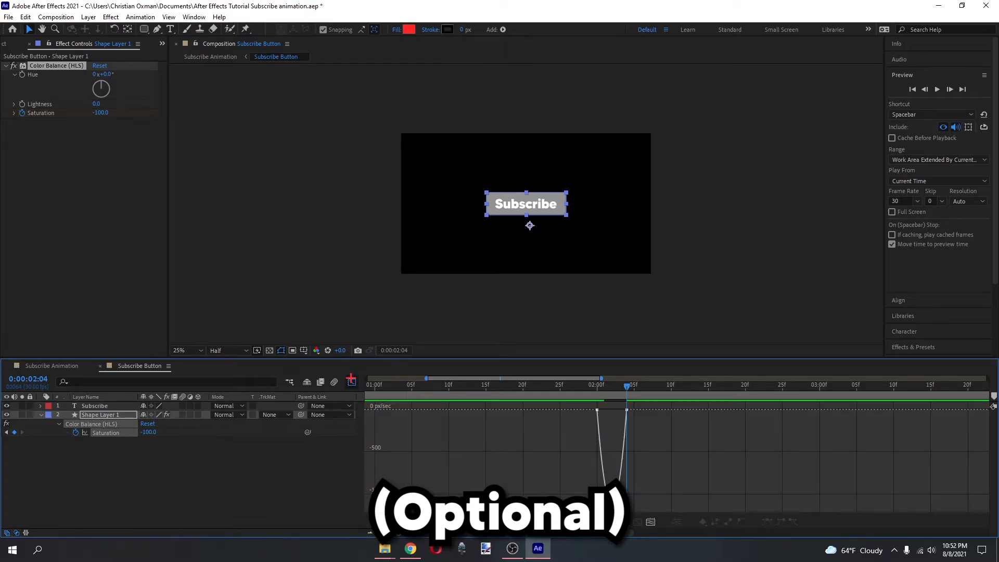
{"action": "left_click", "coordinate": [624, 415]}
{"action": "left_click_drag", "start_coordinate": [624, 411], "coordinate": [612, 410]}
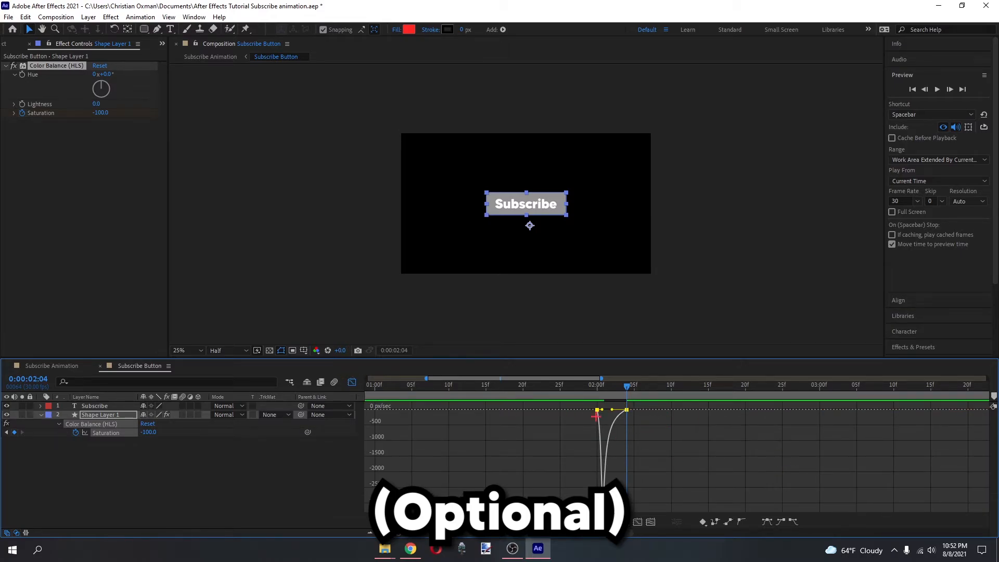
{"action": "left_click_drag", "start_coordinate": [591, 385], "coordinate": [568, 384]}
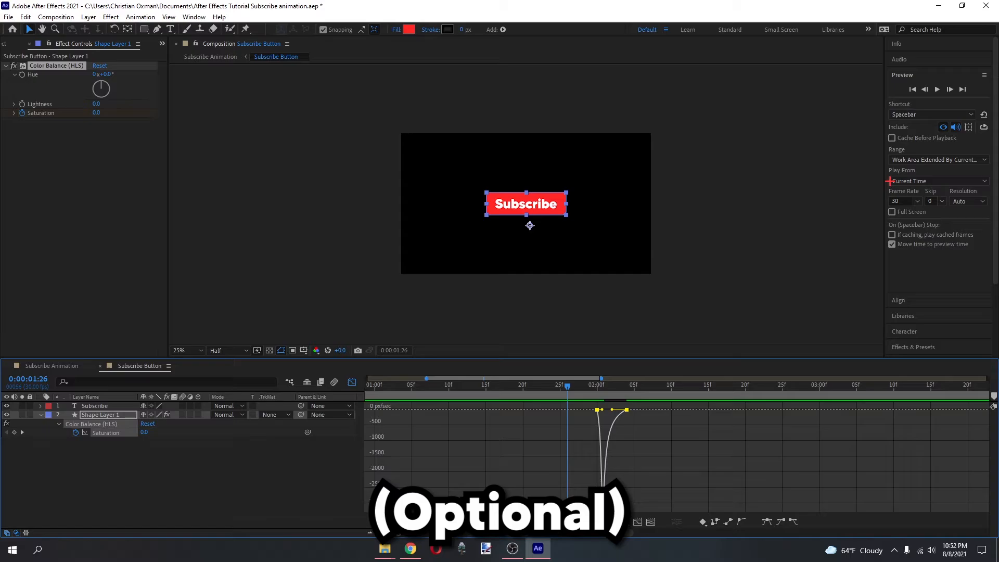
{"action": "left_click", "coordinate": [938, 89]}
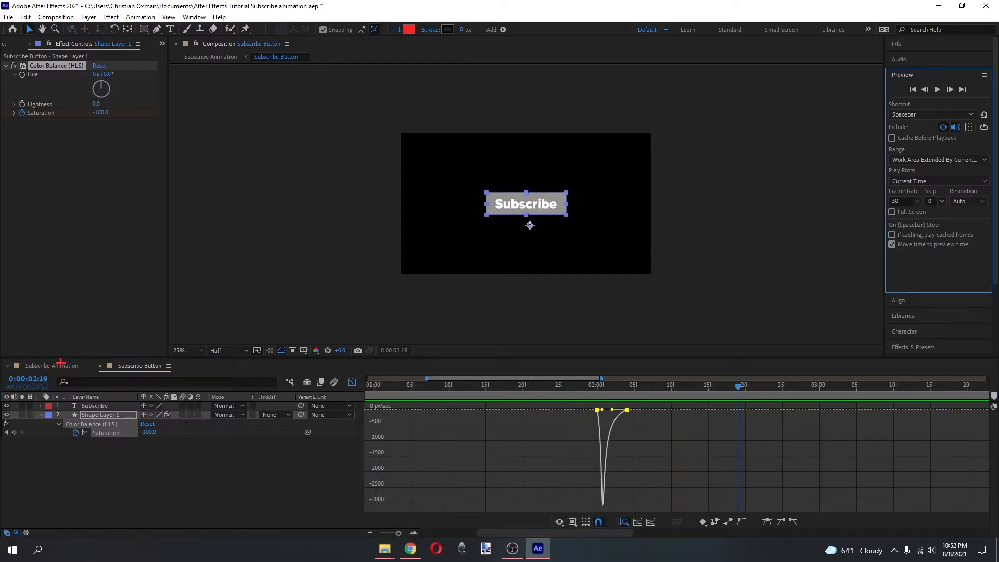
Preview the eased desaturation together with the button press in the Subscribe Animation composition.
{"action": "left_click", "coordinate": [61, 366]}
{"action": "left_click", "coordinate": [484, 386]}
{"action": "left_click", "coordinate": [938, 89]}
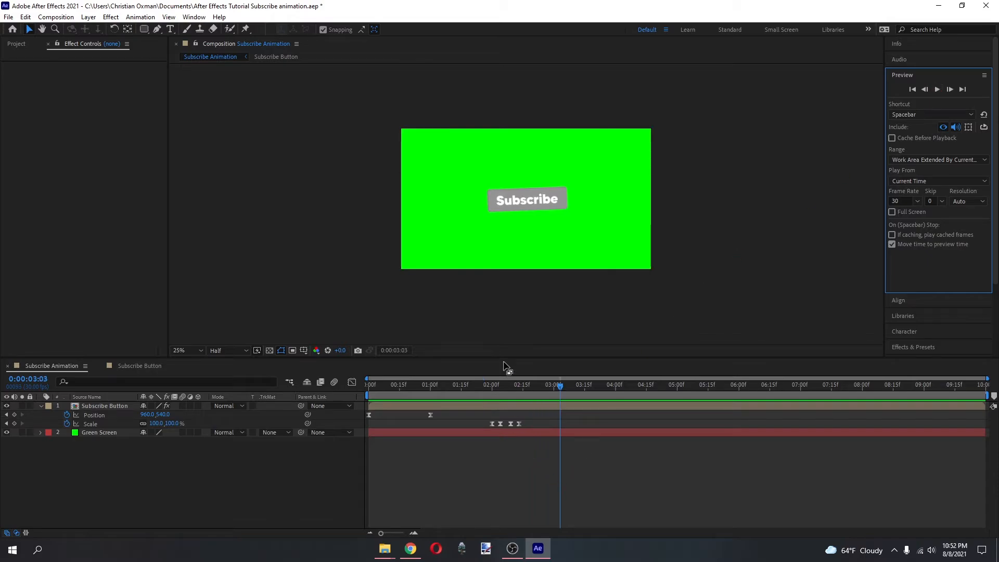
Set the current time to 0:00:02:02, midway through the press, and split the Subscribe text layer there in the Subscribe Button precomposition.
{"action": "mouse_move", "coordinate": [490, 384]}
{"action": "left_mouse_down"}
{"action": "mouse_move", "coordinate": [514, 386]}
{"action": "mouse_move", "coordinate": [494, 388]}
{"action": "left_mouse_up"}
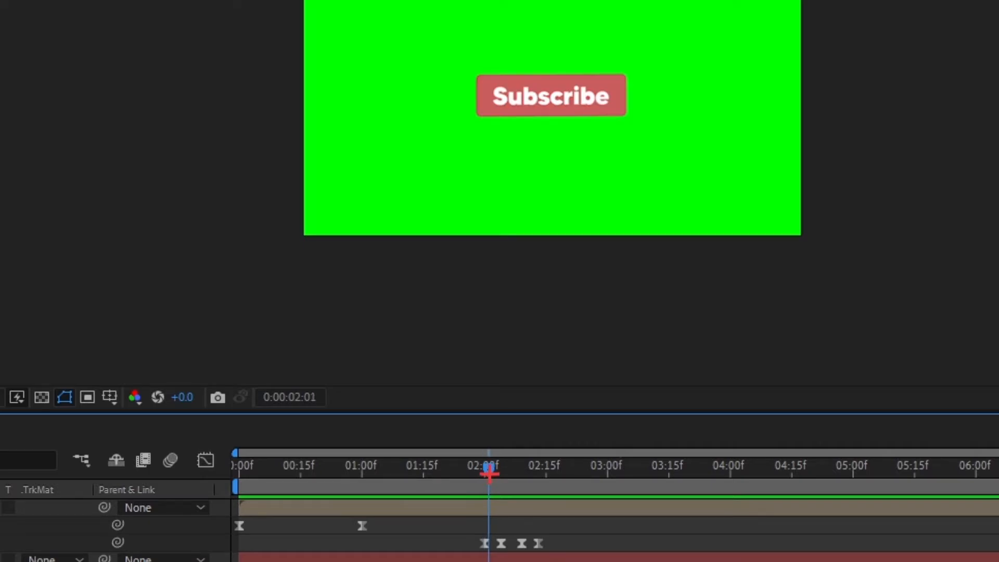
{"action": "left_click_drag", "start_coordinate": [490, 473], "coordinate": [492, 469]}
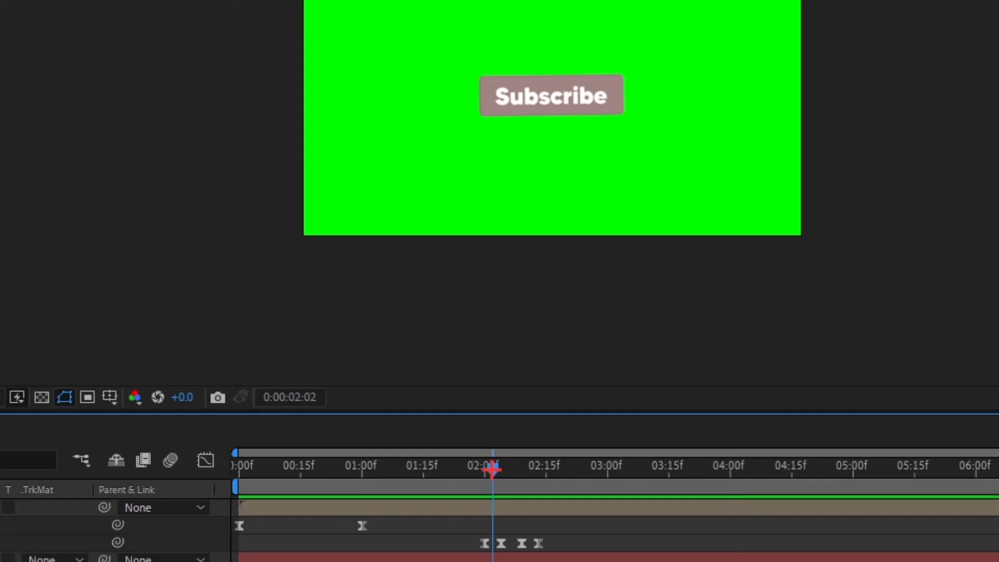
{"action": "key", "text": "apostrophe"}
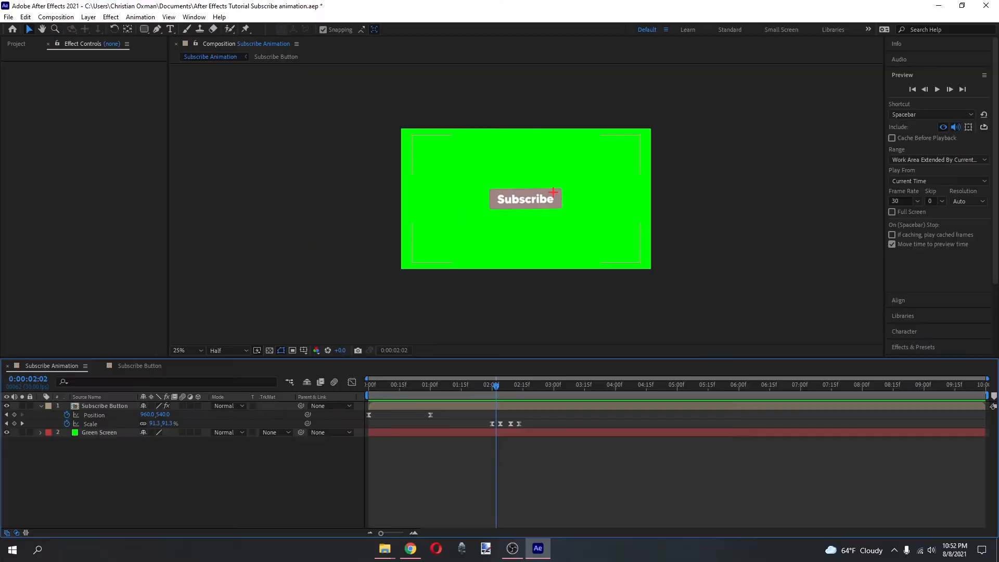
{"action": "key", "text": "apostrophe"}
{"action": "double_click", "coordinate": [97, 406]}
{"action": "key", "text": "shift+F3"}
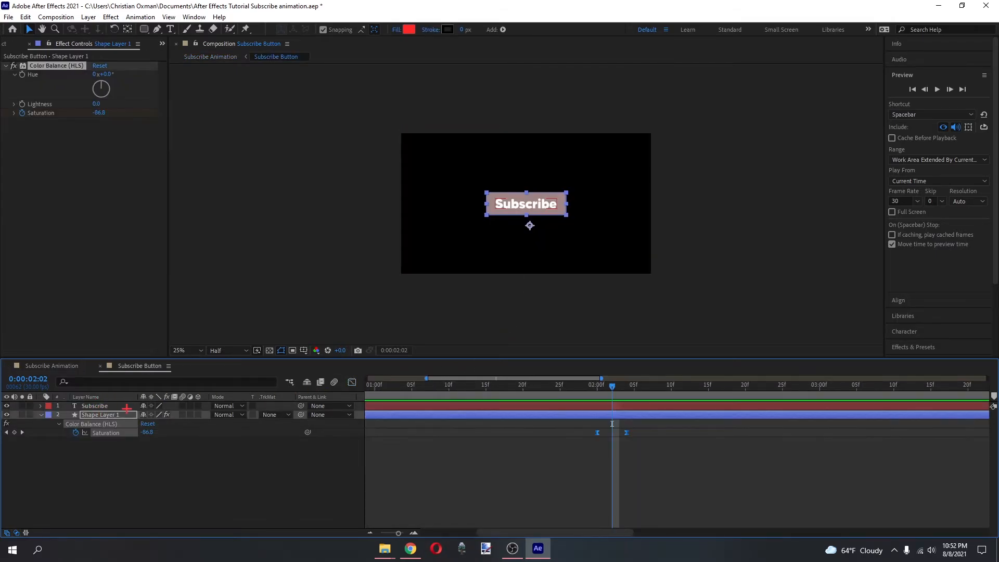
{"action": "left_click", "coordinate": [97, 406]}
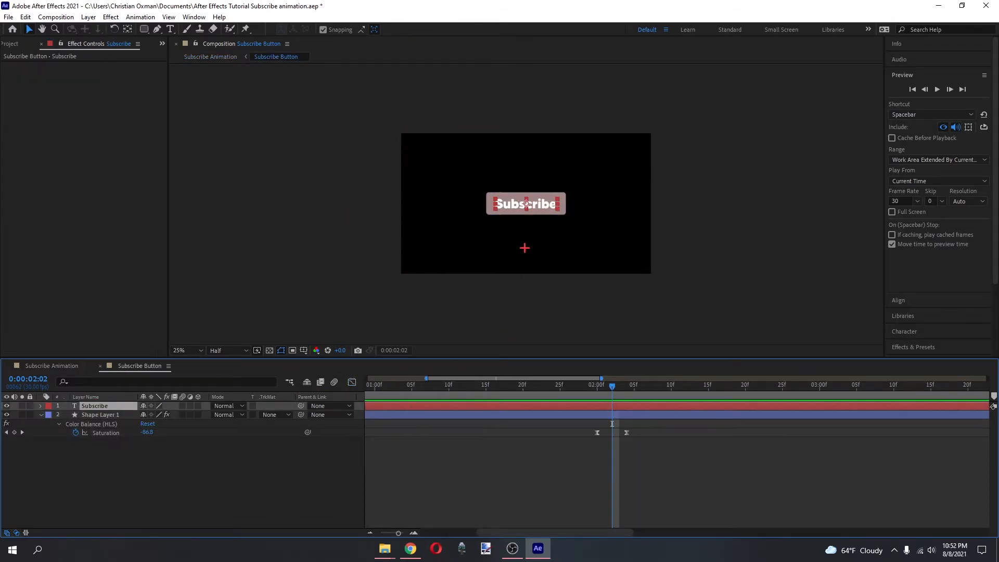
{"action": "key", "text": "ctrl+shift+d"}
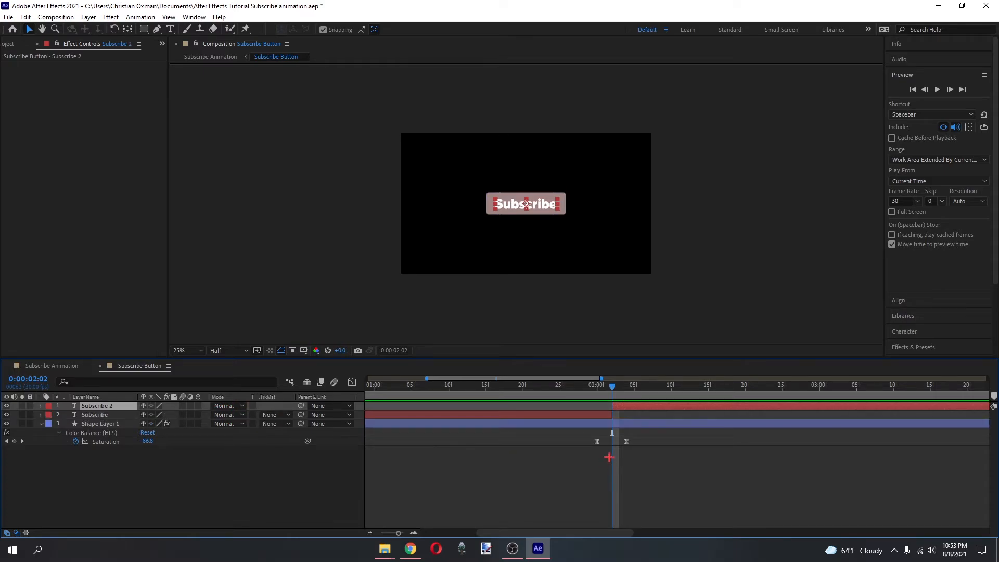
{"action": "left_click", "coordinate": [614, 485]}
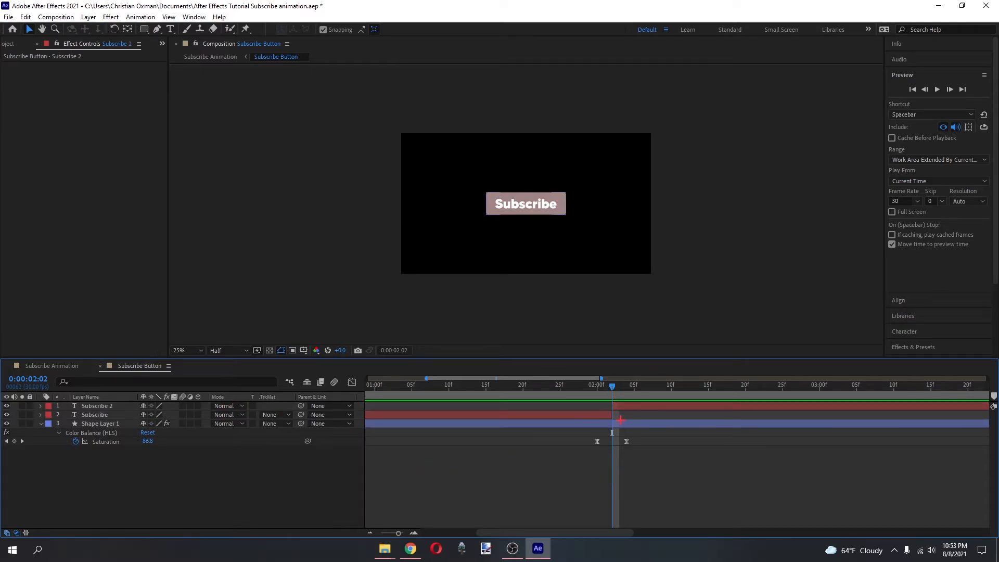
Change the text of the split layer starting at 0:00:02:02 to "Subscribed".
{"action": "left_click", "coordinate": [629, 405]}
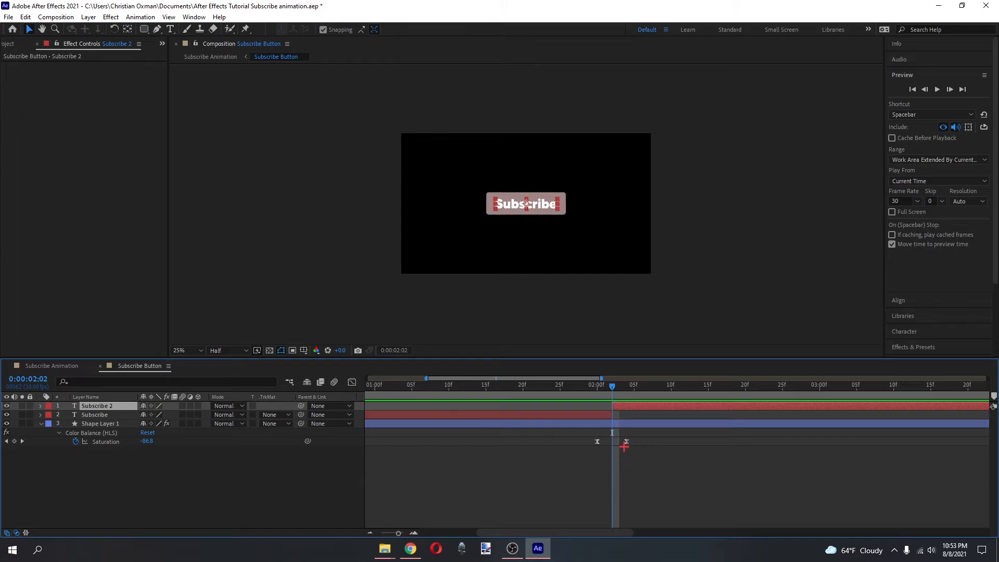
{"action": "double_click", "coordinate": [552, 203]}
{"action": "left_click", "coordinate": [556, 204]}
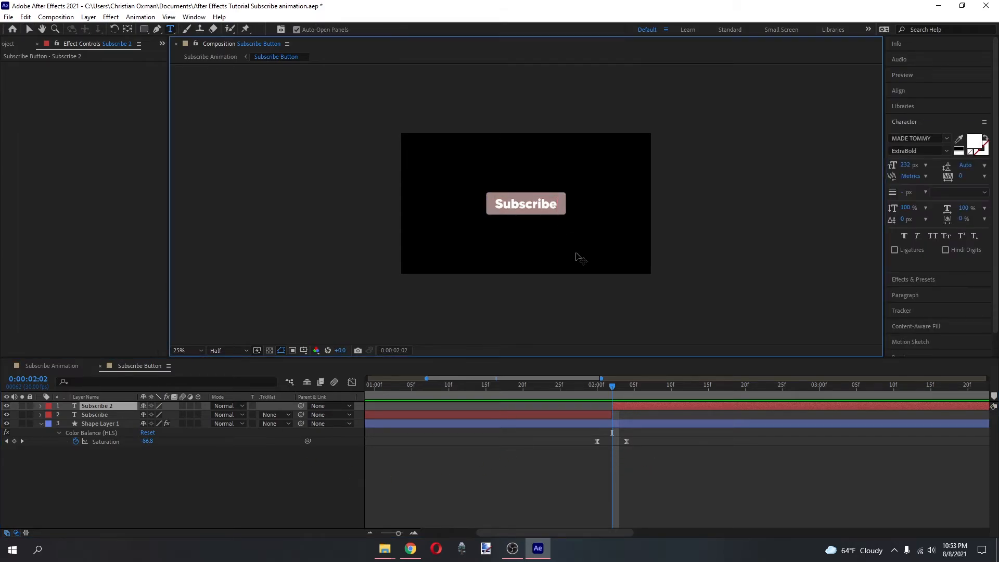
{"action": "type", "text": "d"}
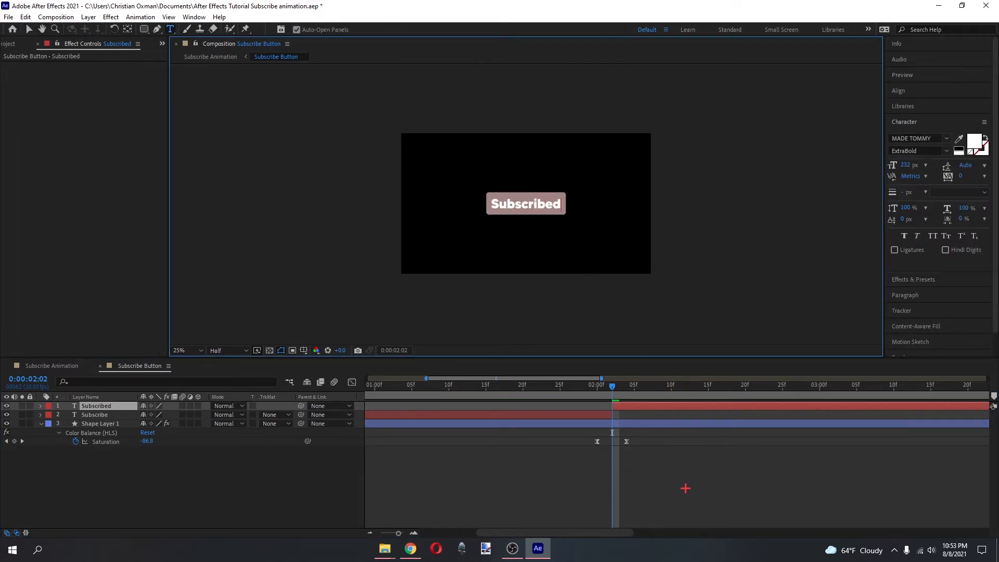
{"action": "left_click", "coordinate": [653, 448]}
Preview the switch to the Subscribed text in Subscribe Animation from 0:00:01:29 with the Selection tool active.
{"action": "mouse_move", "coordinate": [612, 387]}
{"action": "left_mouse_down"}
{"action": "mouse_move", "coordinate": [626, 377]}
{"action": "mouse_move", "coordinate": [604, 380]}
{"action": "left_mouse_up"}
{"action": "left_click", "coordinate": [52, 366]}
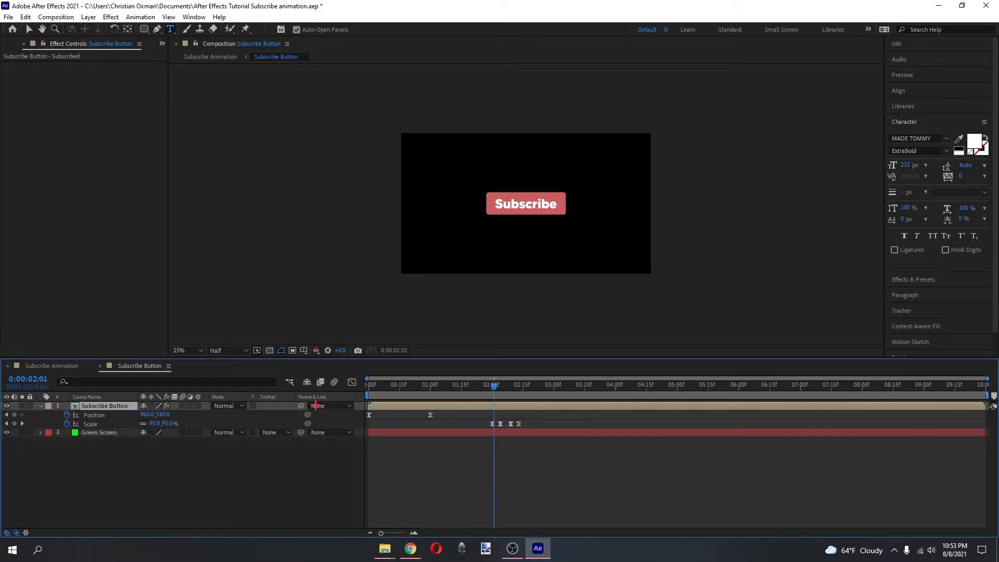
{"action": "left_click", "coordinate": [502, 464]}
{"action": "key", "text": "Page_Up"}
{"action": "key", "text": "Page_Up"}
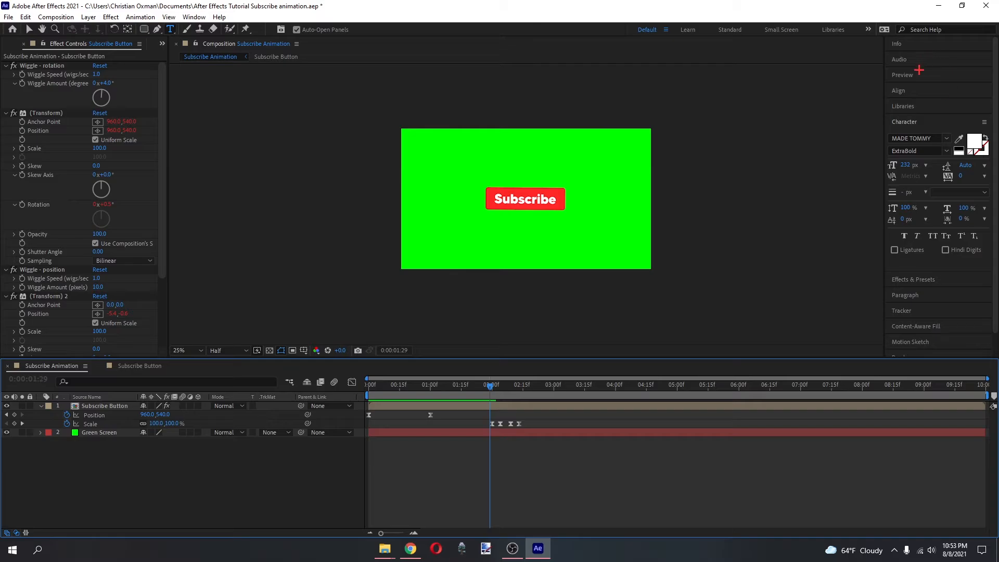
{"action": "left_click", "coordinate": [920, 71]}
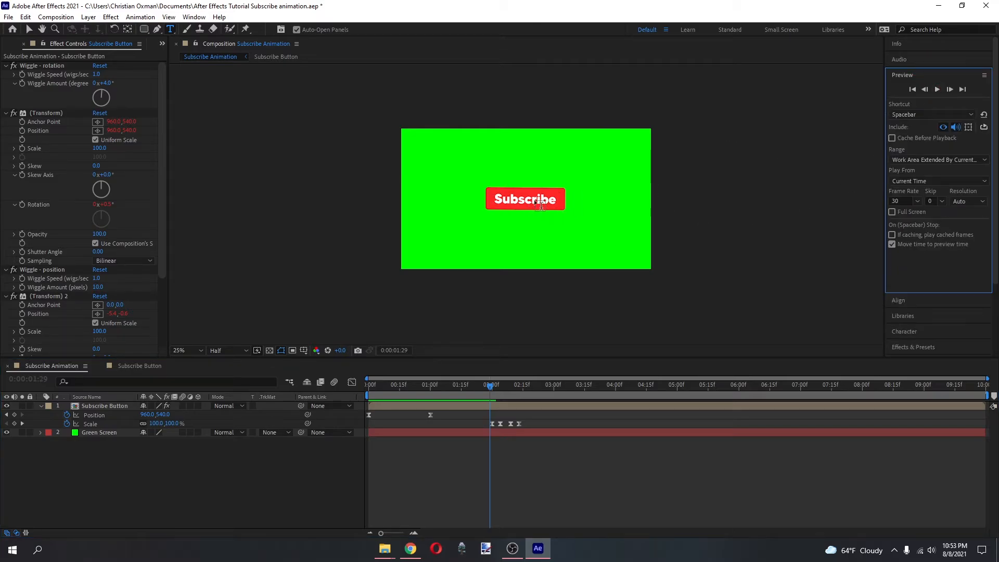
{"action": "left_click", "coordinate": [654, 480]}
{"action": "key", "text": "v"}
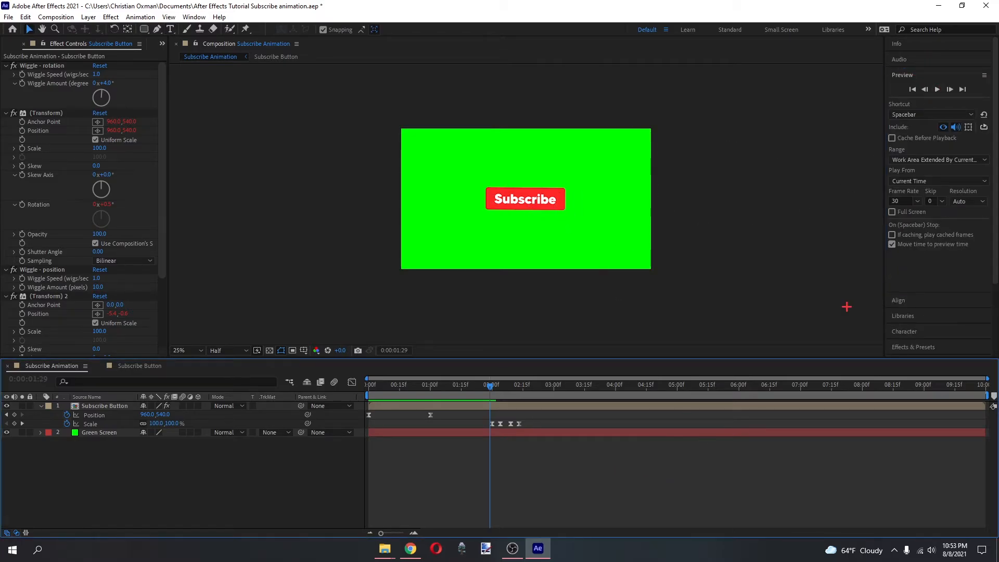
{"action": "left_click", "coordinate": [937, 89]}
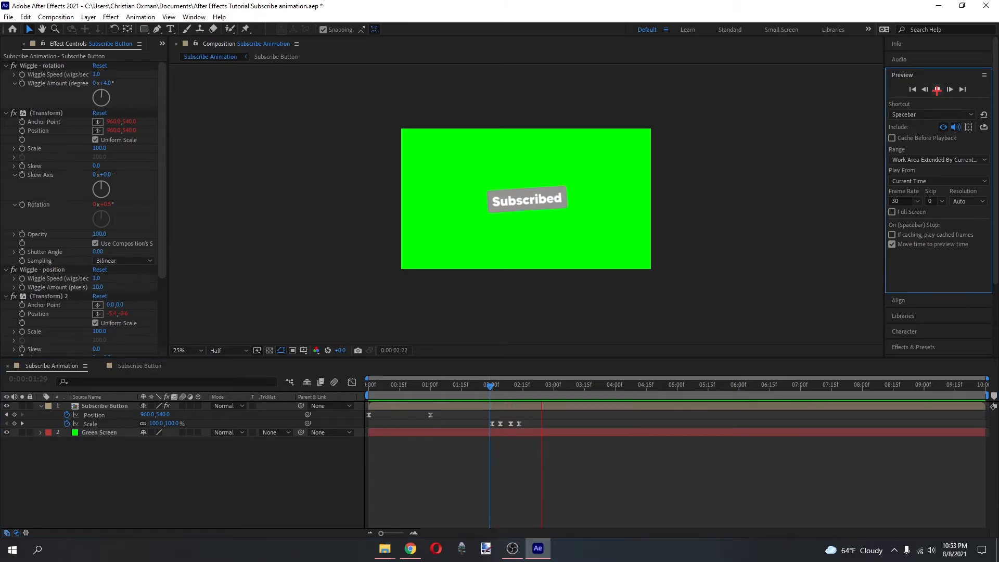
{"action": "left_click_drag", "start_coordinate": [463, 373], "coordinate": [488, 372]}
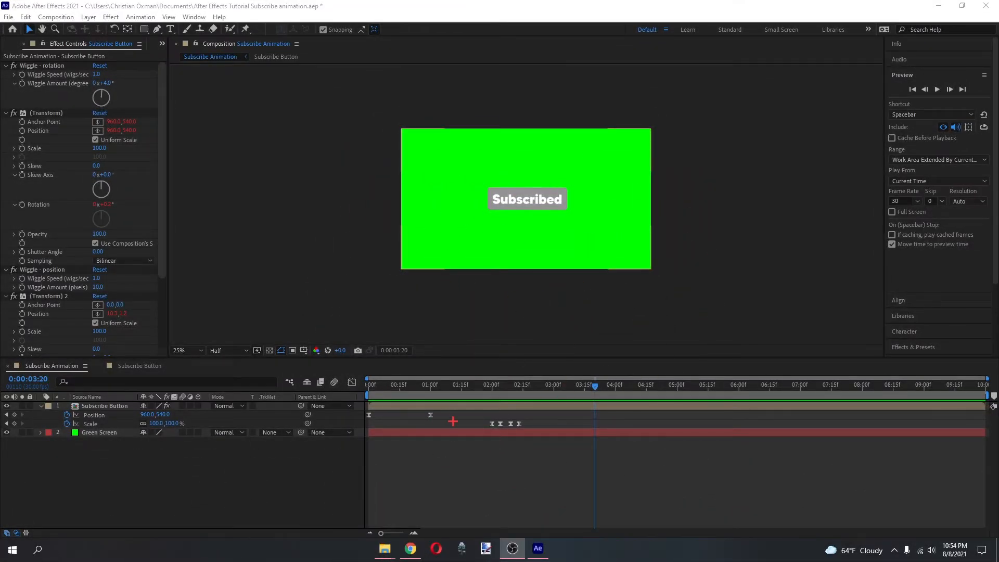
Copy the Subscribe Button layer's second Position keyframe, at 0:00:01:00, to 0:00:03:18.
{"action": "left_click_drag", "start_coordinate": [593, 390], "coordinate": [590, 385]}
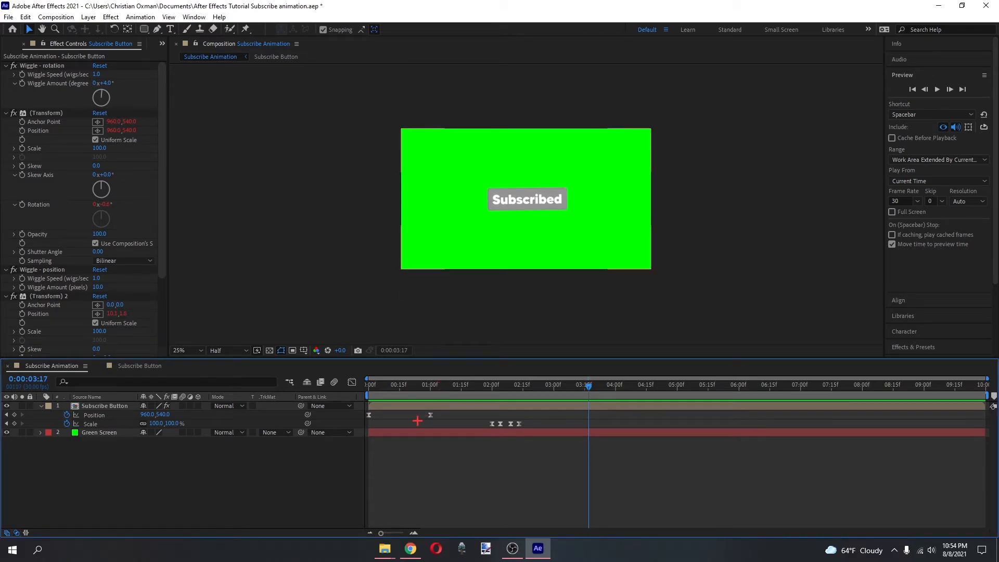
{"action": "left_click_drag", "start_coordinate": [417, 421], "coordinate": [490, 420]}
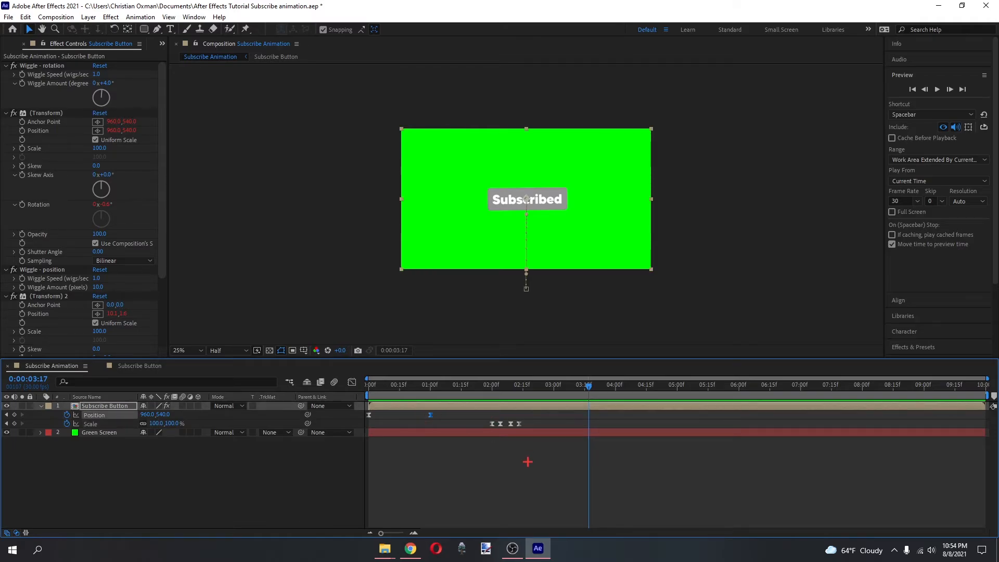
{"action": "left_click", "coordinate": [528, 462]}
{"action": "left_click_drag", "start_coordinate": [526, 384], "coordinate": [591, 381]}
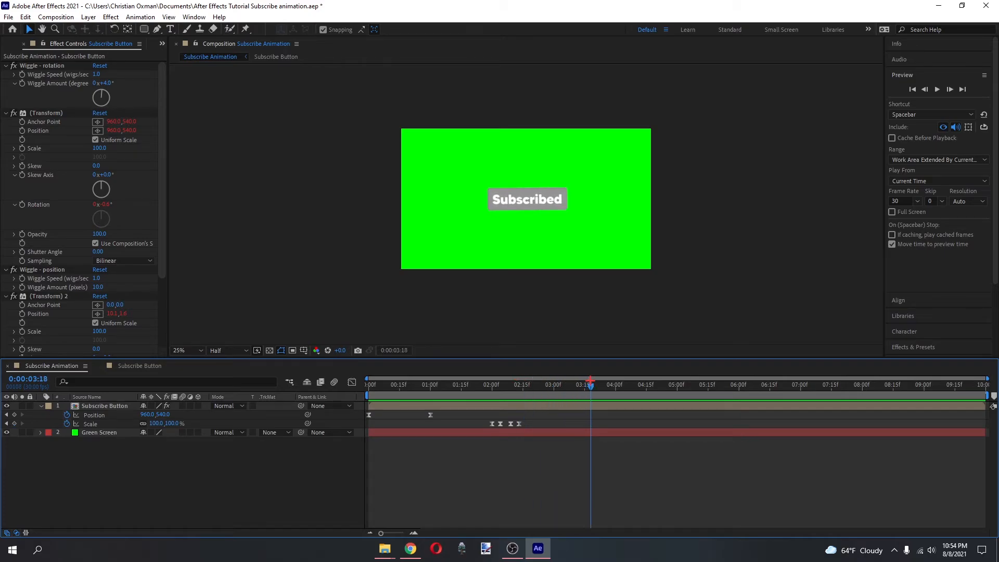
{"action": "left_click", "coordinate": [431, 415]}
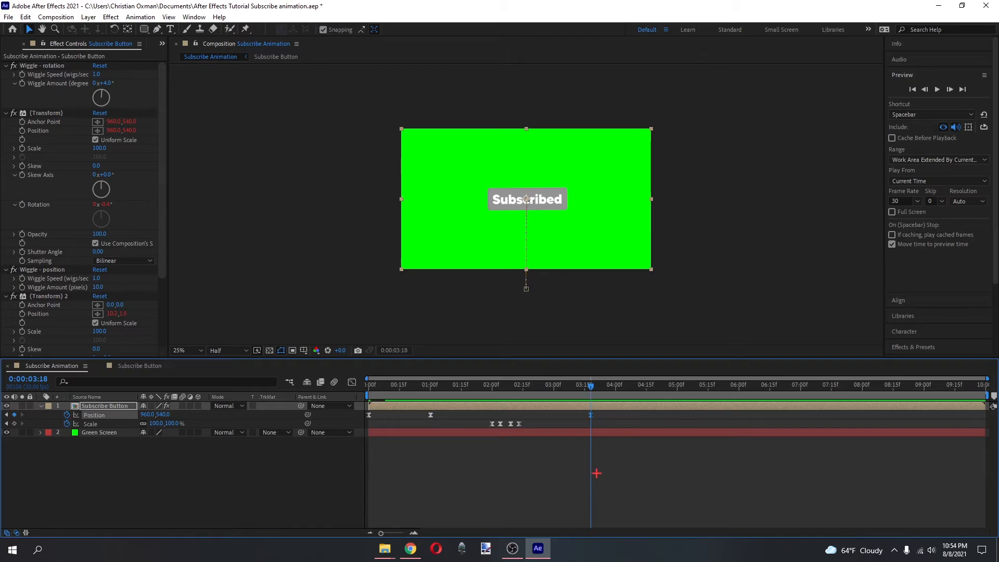
{"action": "left_click", "coordinate": [597, 474]}
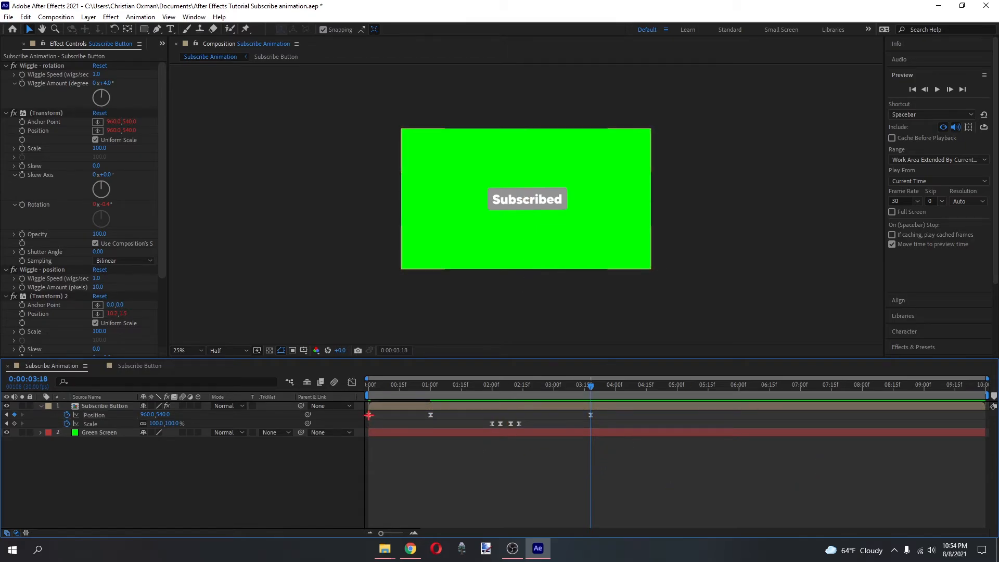
Copy the Subscribe Button layer's first, off-screen Position keyframe to 0:00:04:19.
{"action": "left_click", "coordinate": [369, 415]}
{"action": "left_click_drag", "start_coordinate": [627, 388], "coordinate": [655, 388]}
{"action": "key", "text": "ctrl+v"}
{"action": "left_click", "coordinate": [681, 482]}
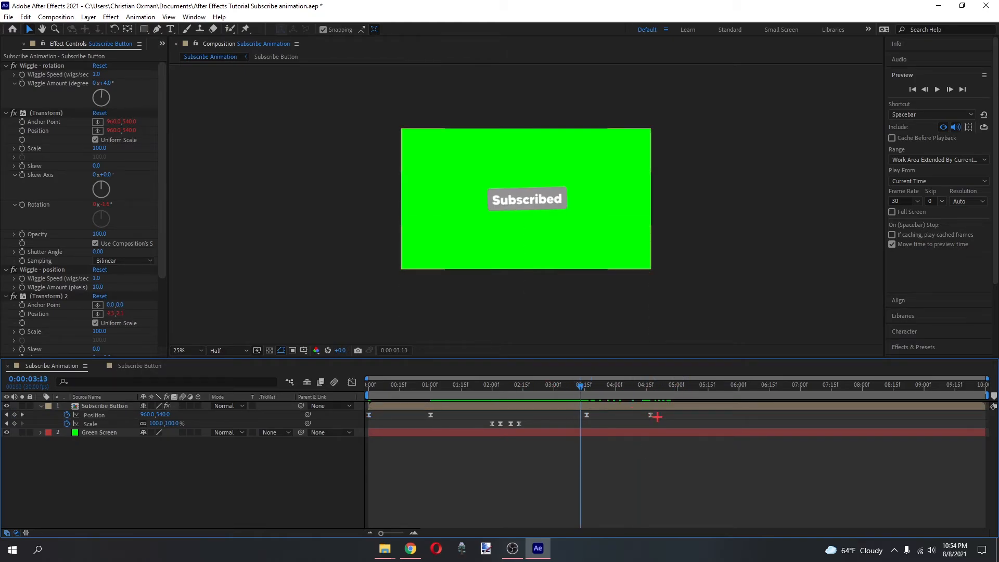
Shape the speed graph between the last two Position keyframes to build slowly and peak near the end, and preview the exit from 0:00:03:13.
{"action": "left_click_drag", "start_coordinate": [664, 418], "coordinate": [561, 417]}
{"action": "left_click", "coordinate": [352, 382]}
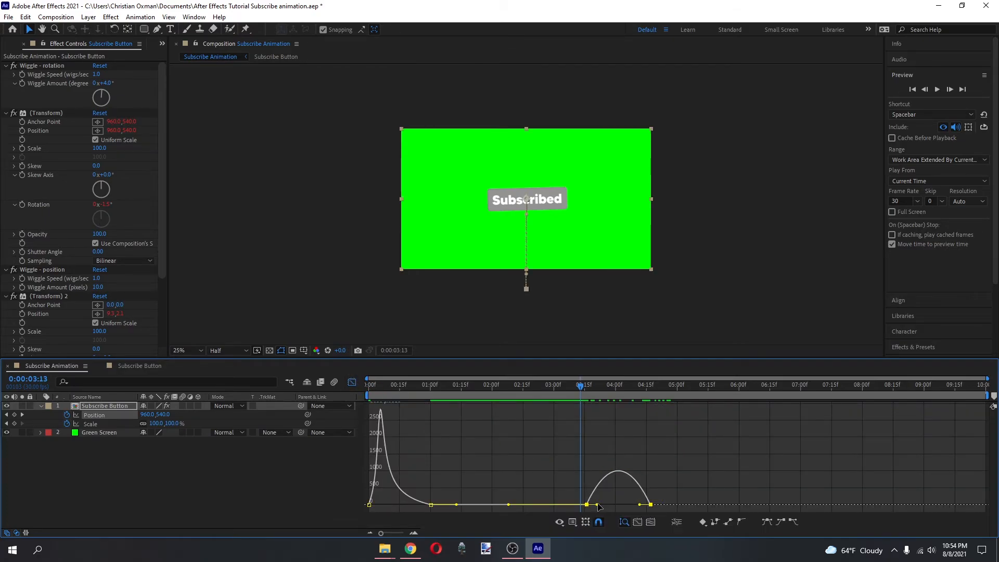
{"action": "left_click", "coordinate": [424, 505]}
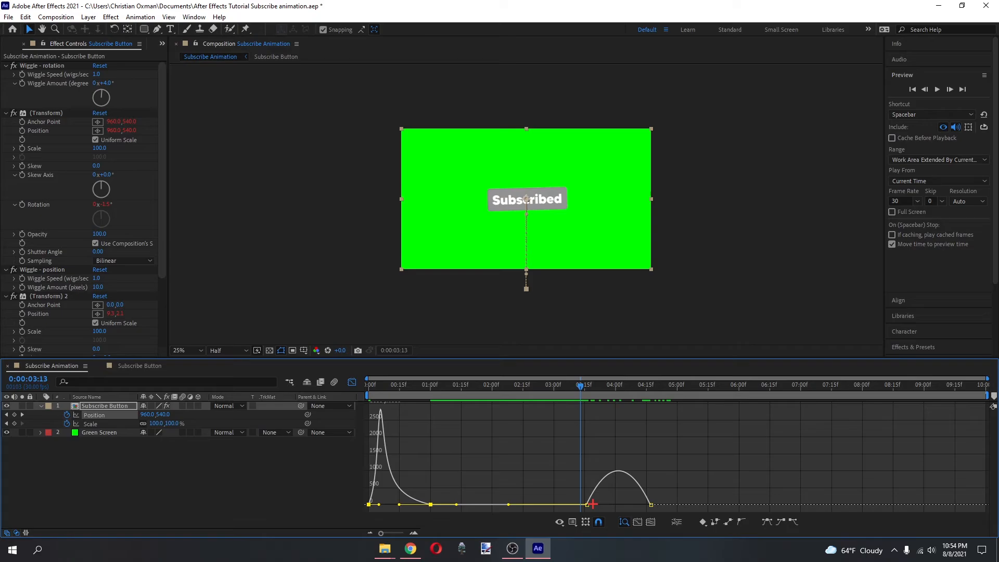
{"action": "left_click", "coordinate": [624, 472]}
{"action": "left_click_drag", "start_coordinate": [641, 505], "coordinate": [618, 504]}
{"action": "key", "text": "ctrl+z"}
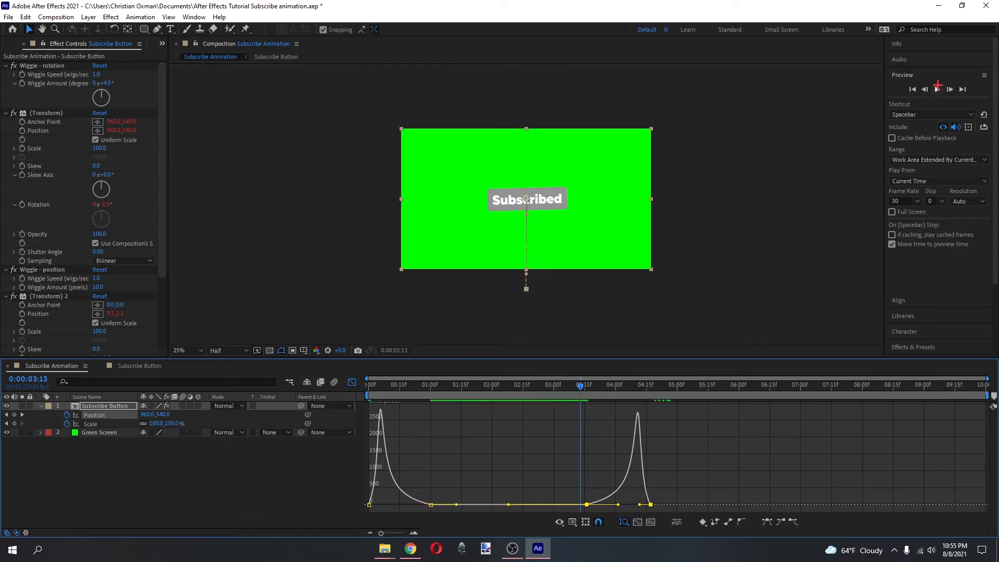
{"action": "left_click", "coordinate": [938, 90]}
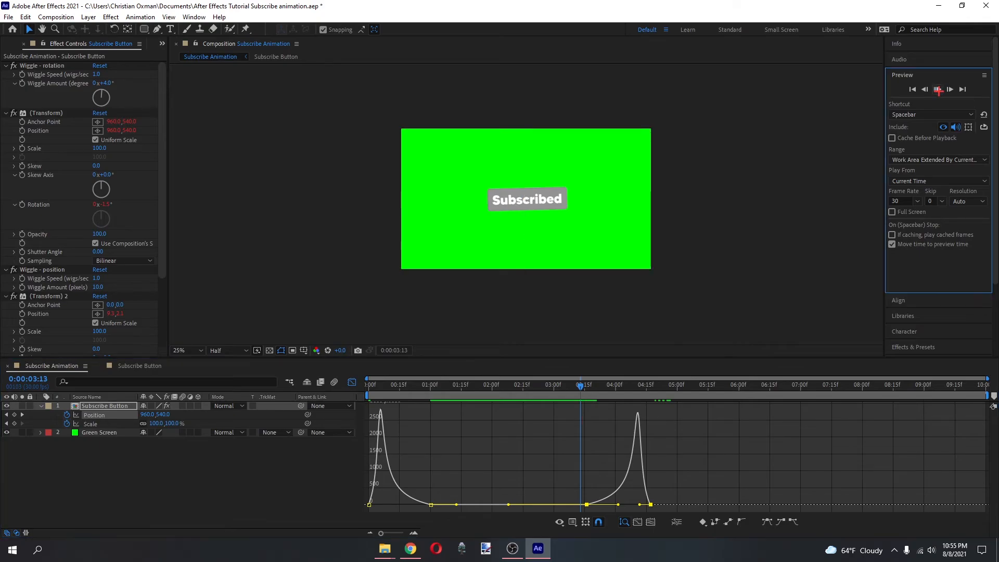
Return the Subscribe Animation timeline from the graph editor to the layer bar and keyframe view.
{"action": "key", "text": "shift+F3"}
{"action": "left_click", "coordinate": [591, 466]}
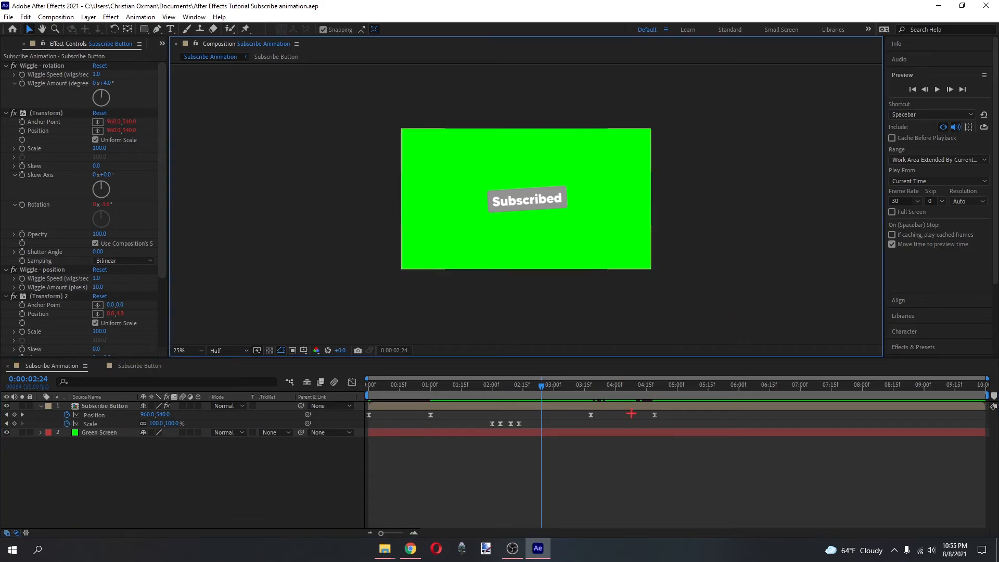
{"action": "left_click_drag", "start_coordinate": [687, 413], "coordinate": [552, 425]}
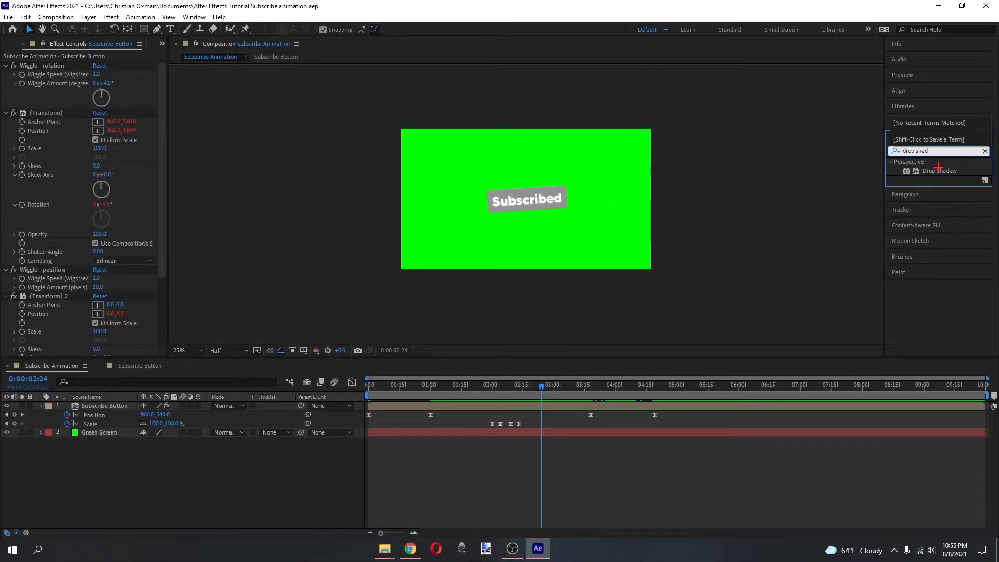
Find the Drop Shadow effect and apply it to the Subscribe Button layer.
{"action": "left_click_drag", "start_coordinate": [938, 168], "coordinate": [931, 167]}
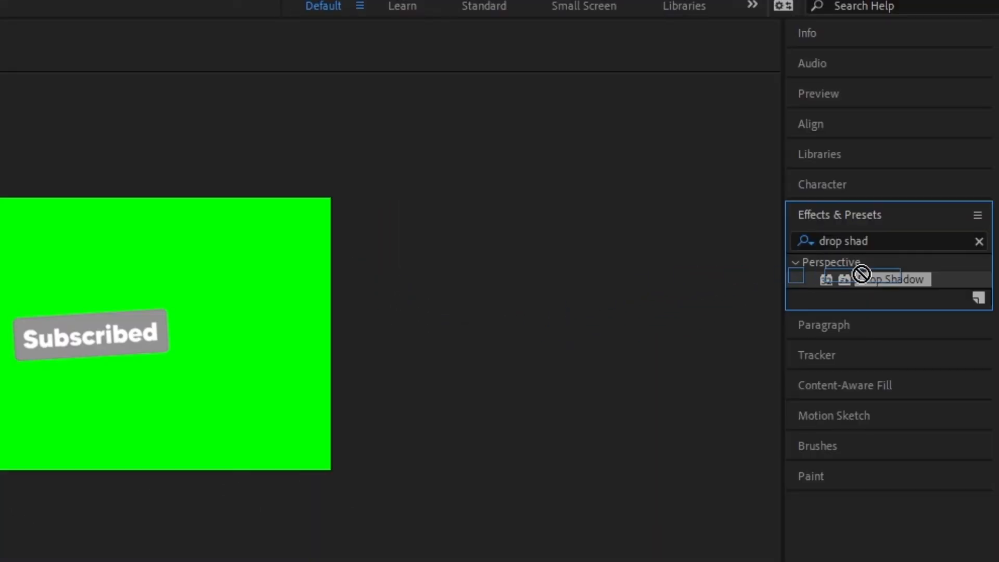
{"action": "left_click_drag", "start_coordinate": [862, 274], "coordinate": [886, 280]}
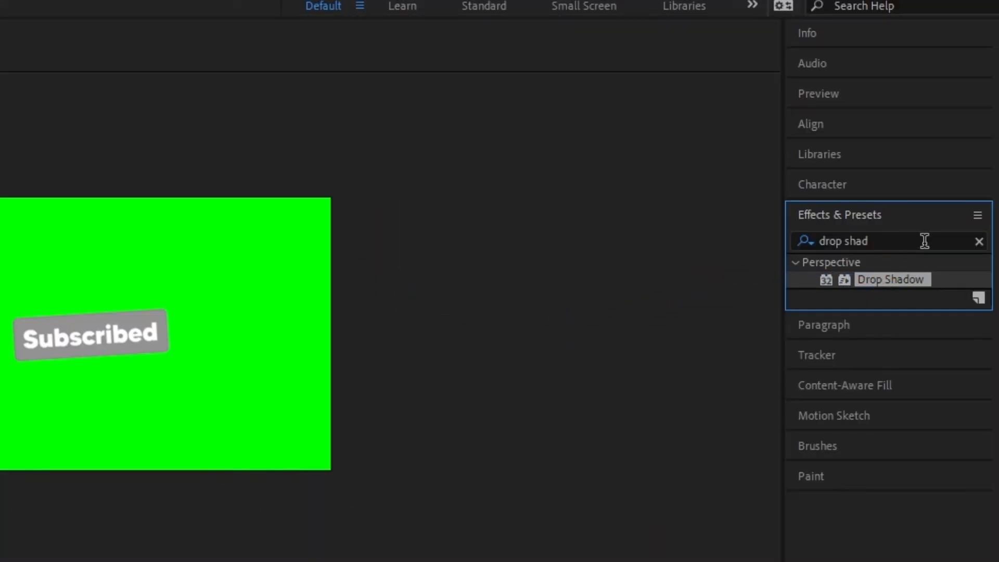
{"action": "left_click", "coordinate": [895, 238]}
{"action": "type", "text": "drop"}
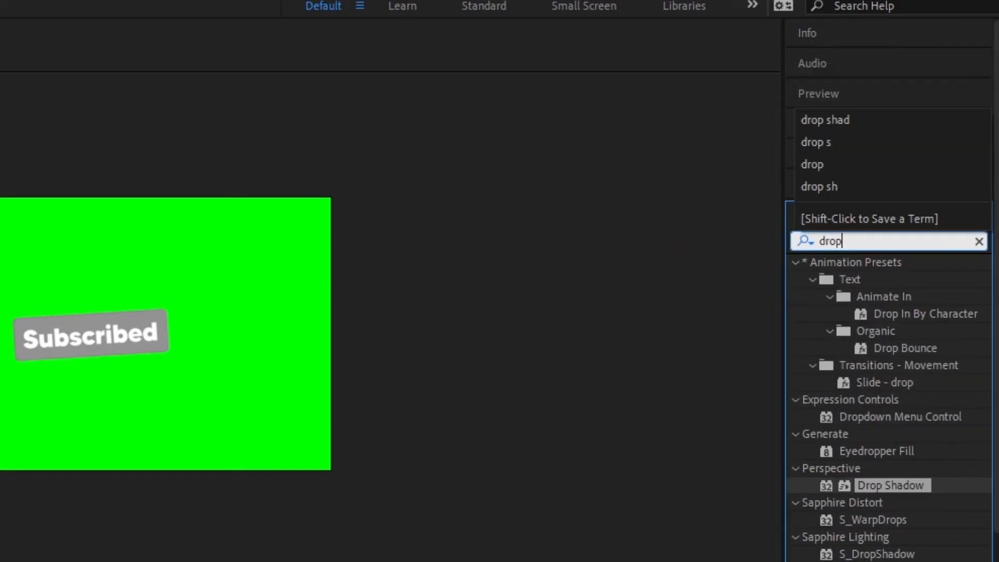
{"action": "type", "text": " shad"}
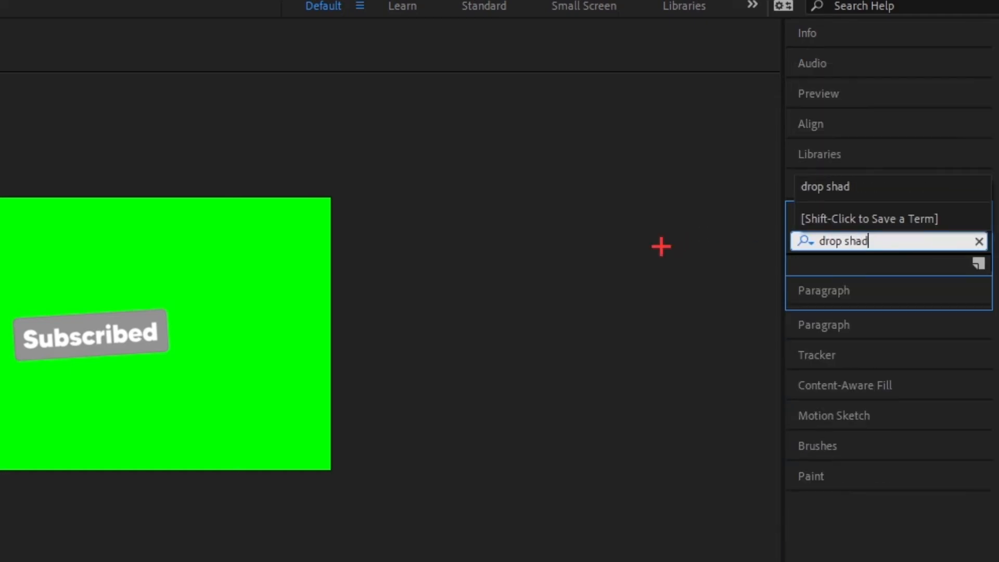
{"action": "type", "text": "ow"}
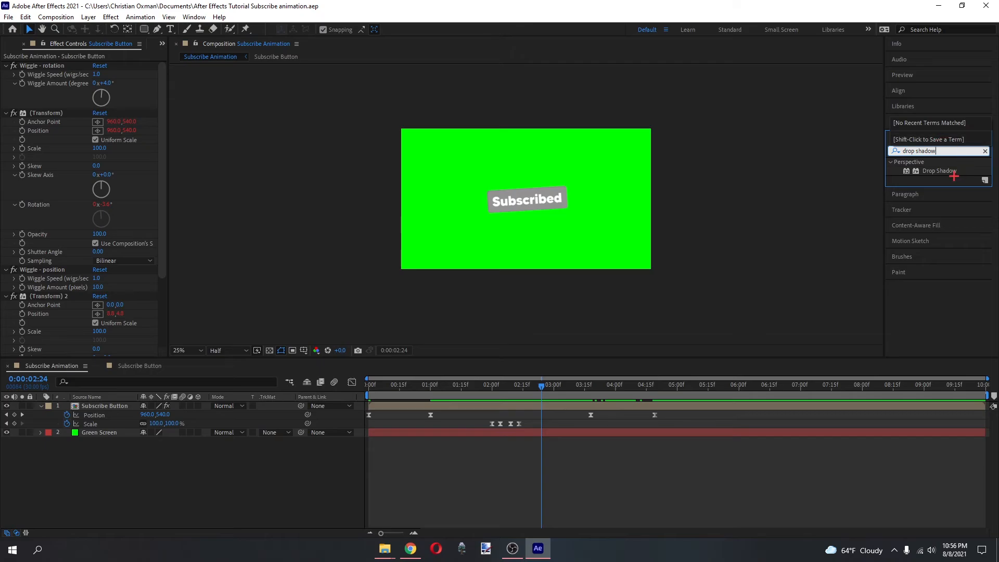
{"action": "left_click_drag", "start_coordinate": [939, 171], "coordinate": [114, 407]}
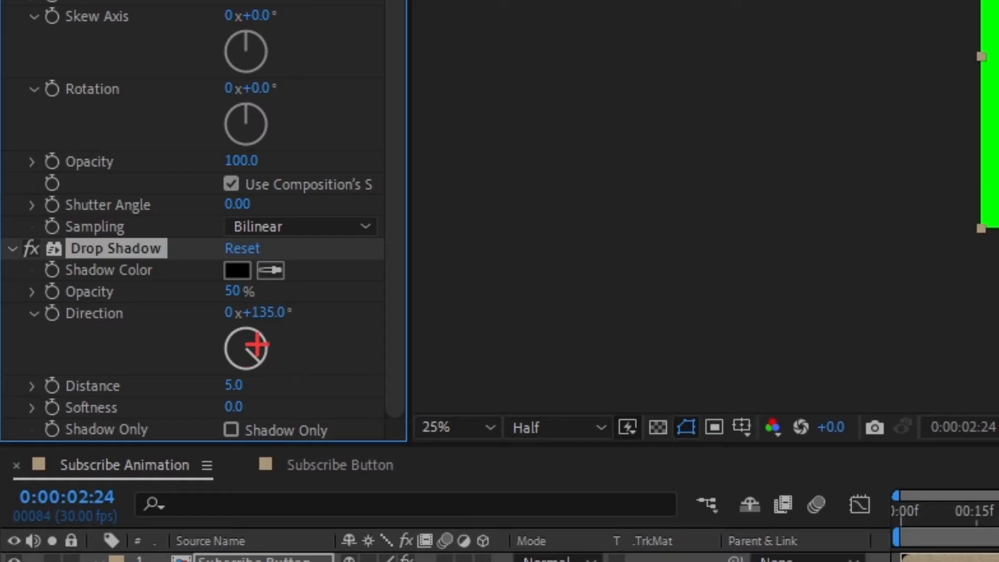
Set the Subscribe Button's Drop Shadow to direction 205°, distance 15, softness 12 and opacity 60%.
{"action": "left_click", "coordinate": [110, 304]}
{"action": "type", "text": "180"}
{"action": "key", "text": "Return"}
{"action": "left_click", "coordinate": [234, 385]}
{"action": "type", "text": "12"}
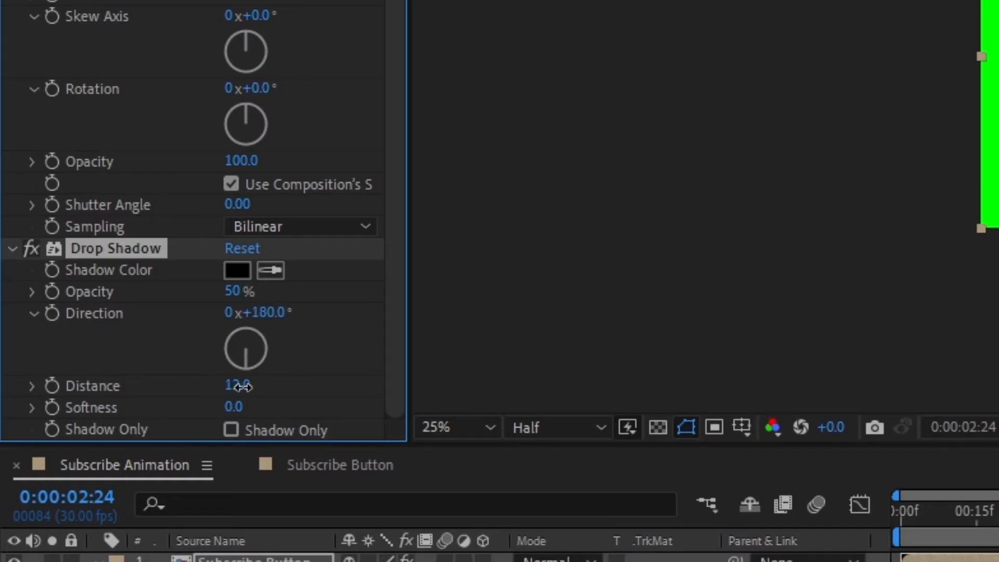
{"action": "key", "text": "Return"}
{"action": "left_click", "coordinate": [261, 358]}
{"action": "left_click_drag", "start_coordinate": [260, 358], "coordinate": [243, 406]}
{"action": "left_click_drag", "start_coordinate": [234, 291], "coordinate": [310, 307]}
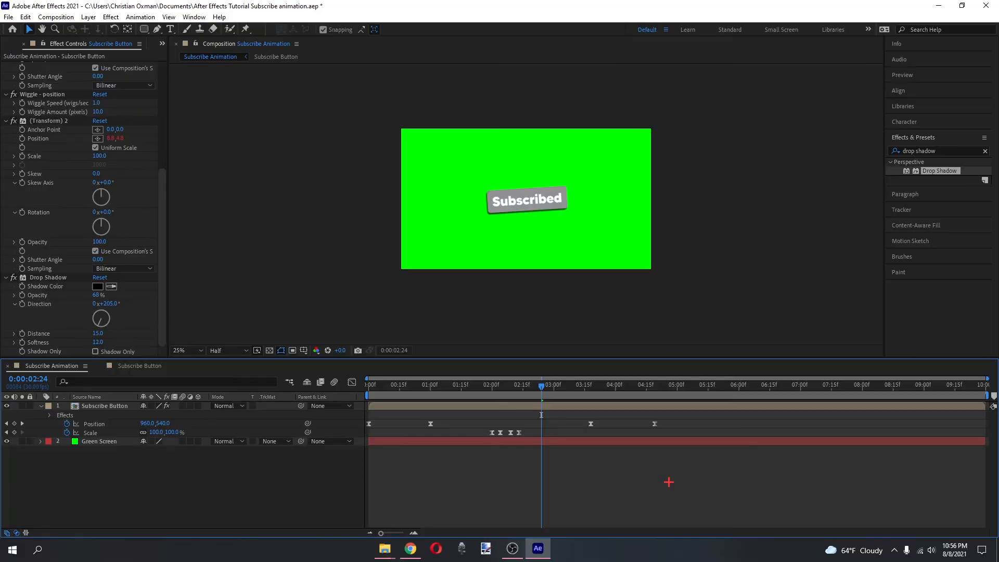
Preview the complete Subscribe Animation from 0:00:00:00.
{"action": "left_click_drag", "start_coordinate": [551, 390], "coordinate": [369, 371]}
{"action": "left_click", "coordinate": [902, 75]}
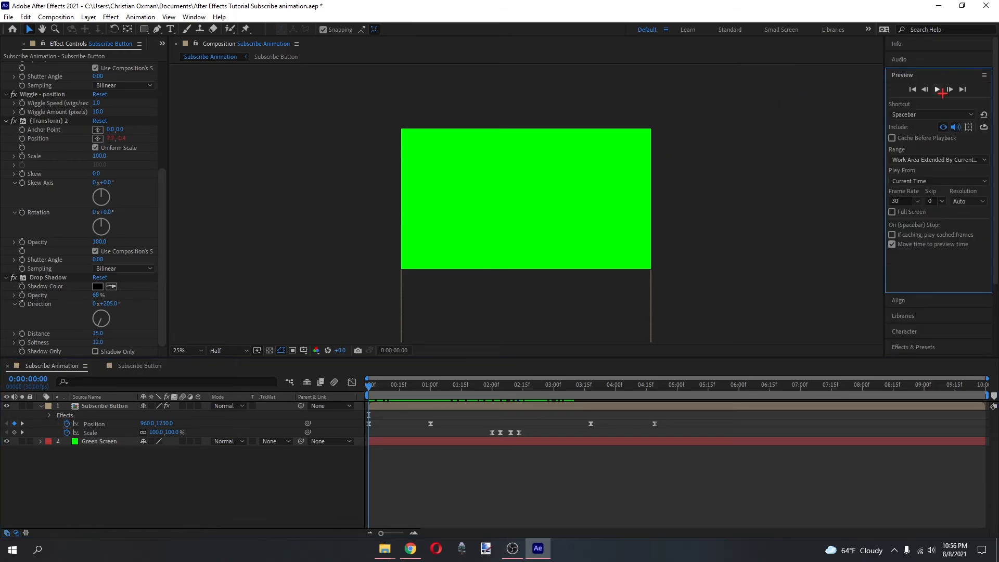
{"action": "left_click", "coordinate": [938, 90]}
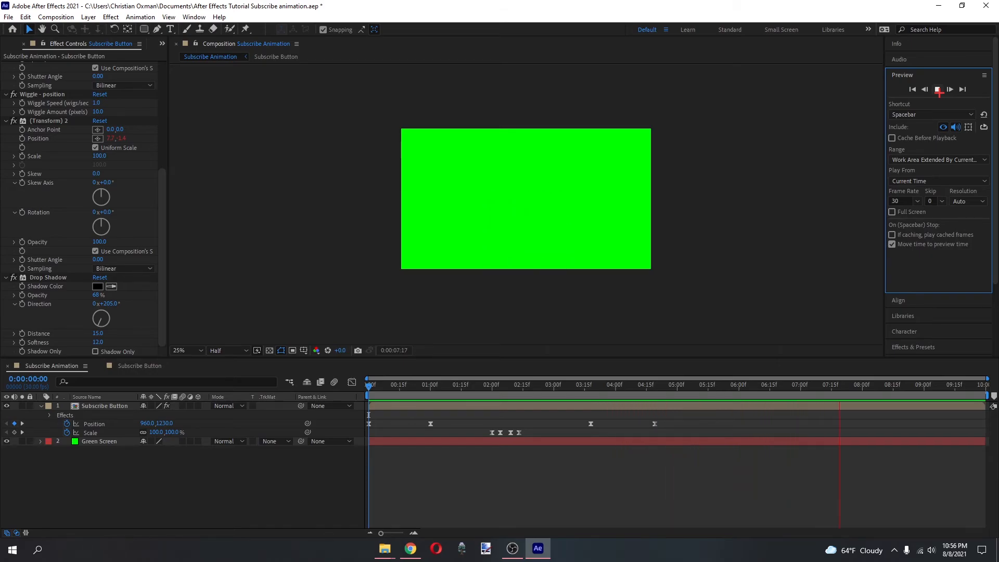
{"action": "left_click", "coordinate": [938, 90]}
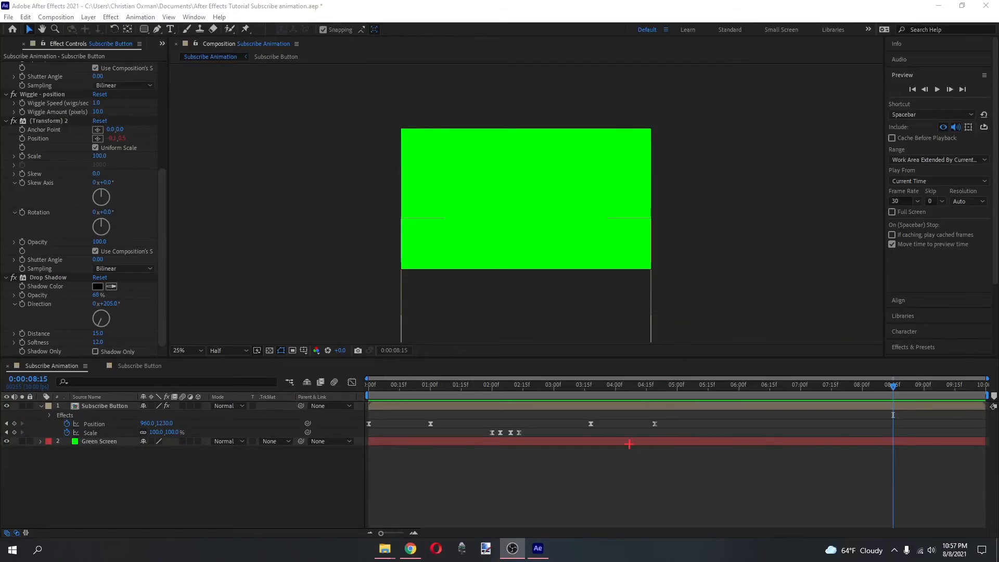
{"action": "left_click", "coordinate": [607, 484]}
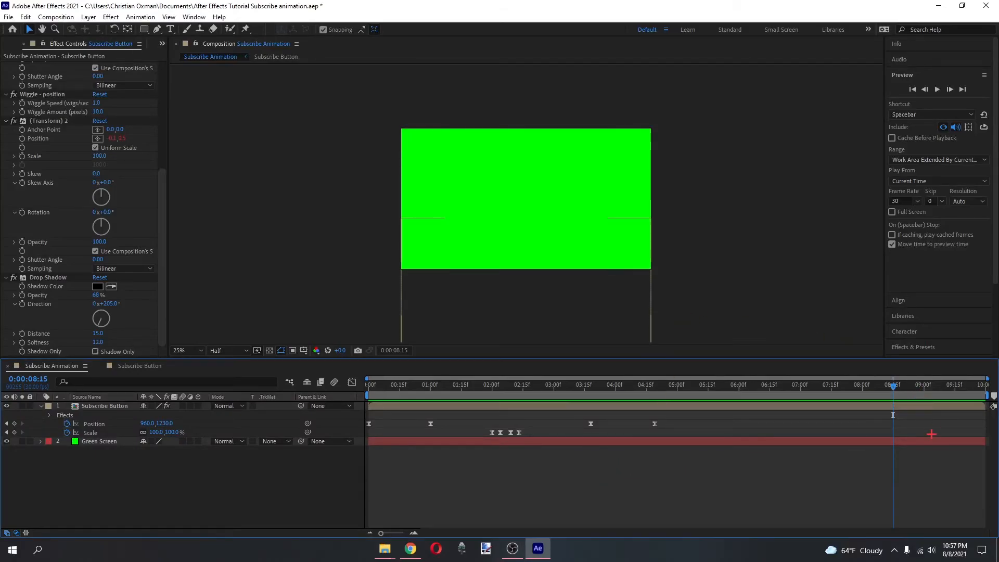
Set the Subscribe Animation composition's duration to 0:00:06:00 and return the playhead to the start.
{"action": "left_click", "coordinate": [3, 46]}
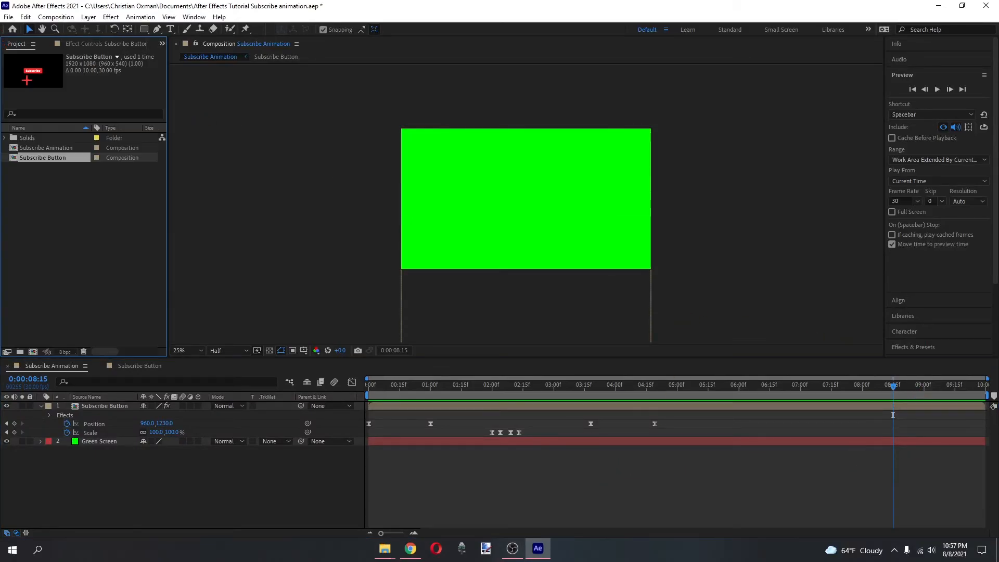
{"action": "left_click", "coordinate": [52, 148]}
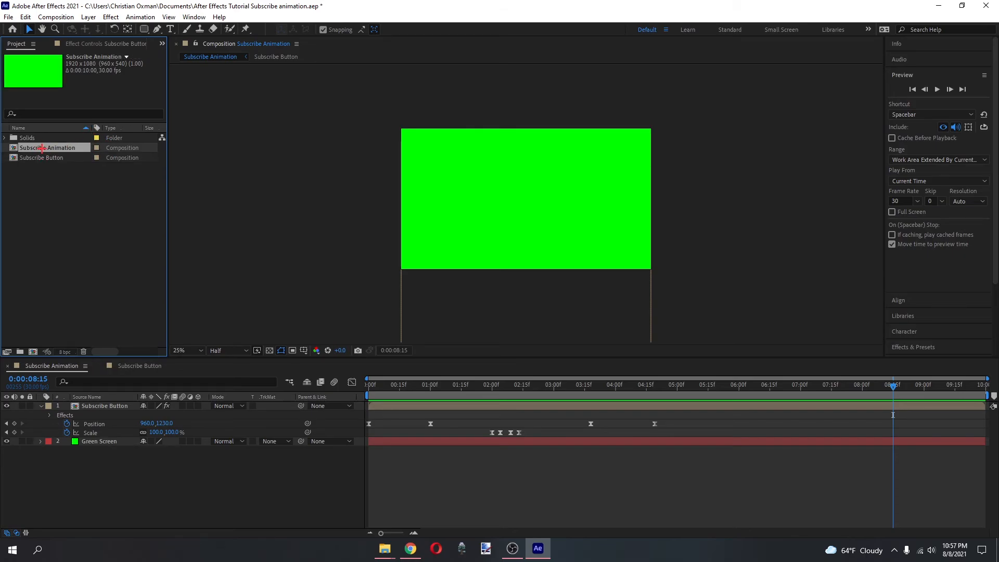
{"action": "right_click", "coordinate": [42, 149]}
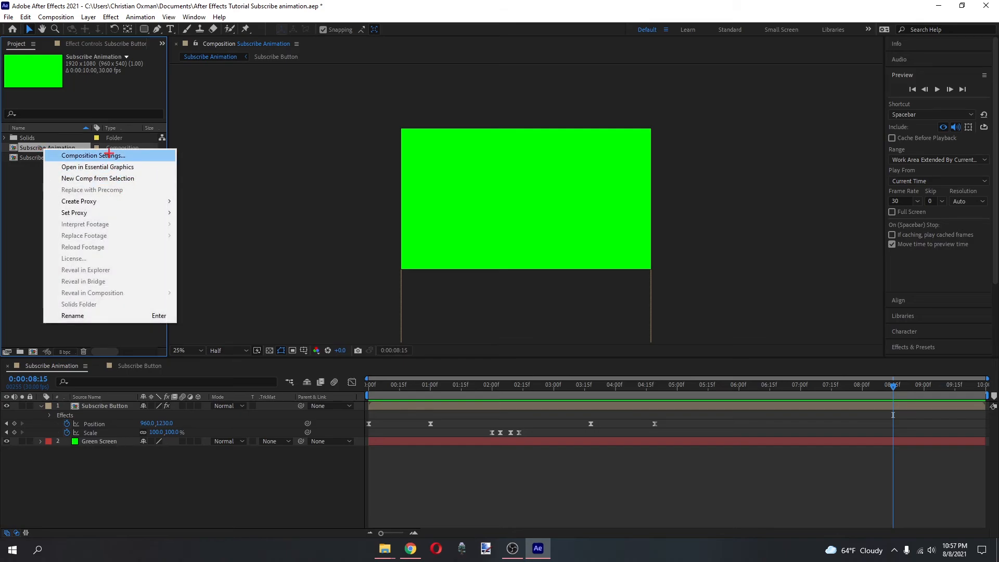
{"action": "left_click", "coordinate": [109, 156]}
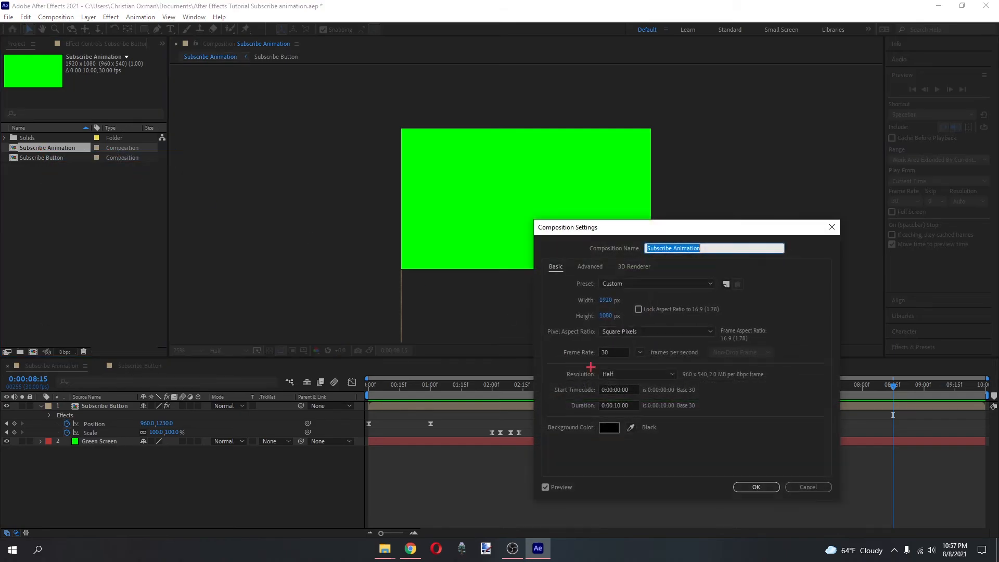
{"action": "left_click", "coordinate": [619, 405]}
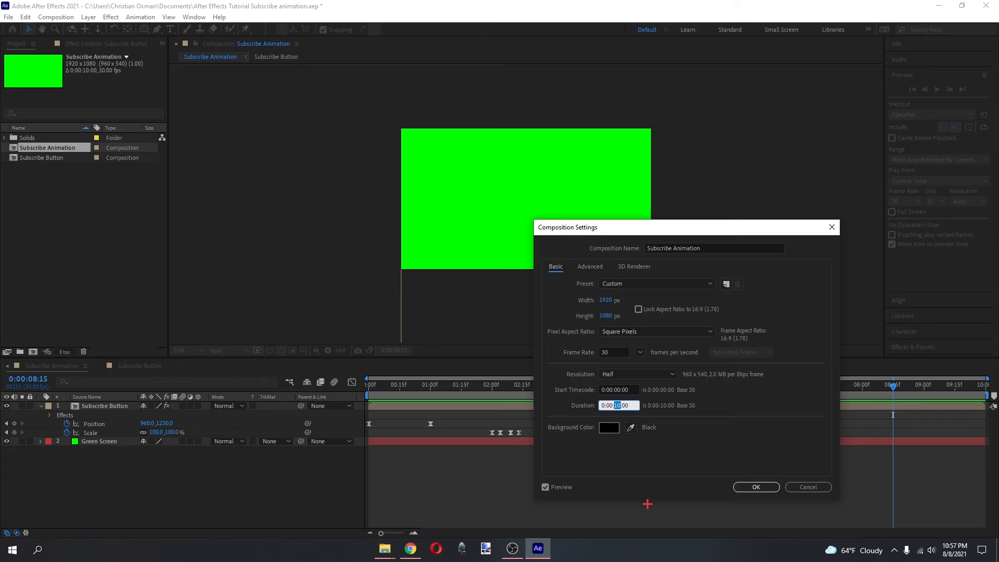
{"action": "type", "text": "6"}
{"action": "key", "text": "Return"}
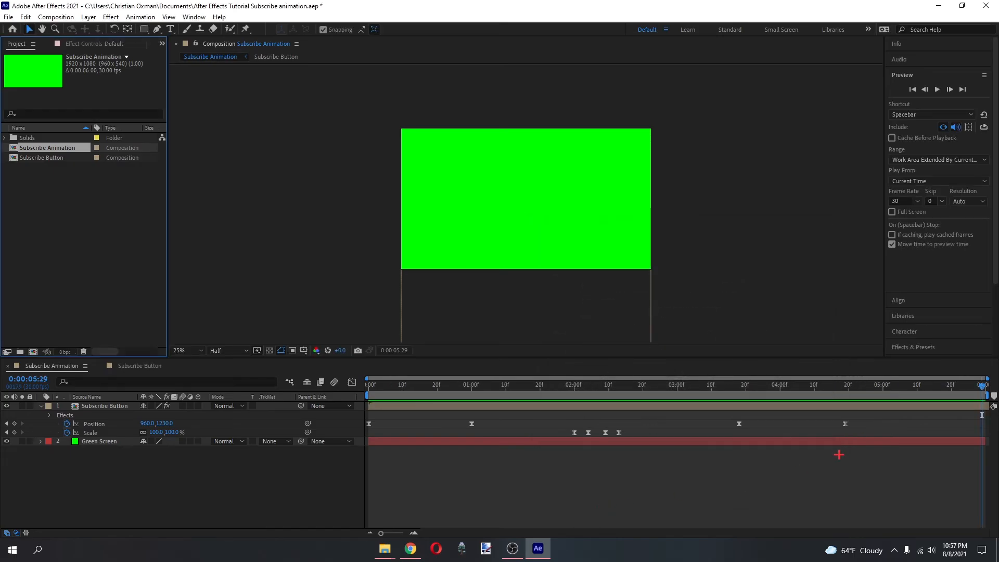
{"action": "left_click_drag", "start_coordinate": [758, 378], "coordinate": [352, 361]}
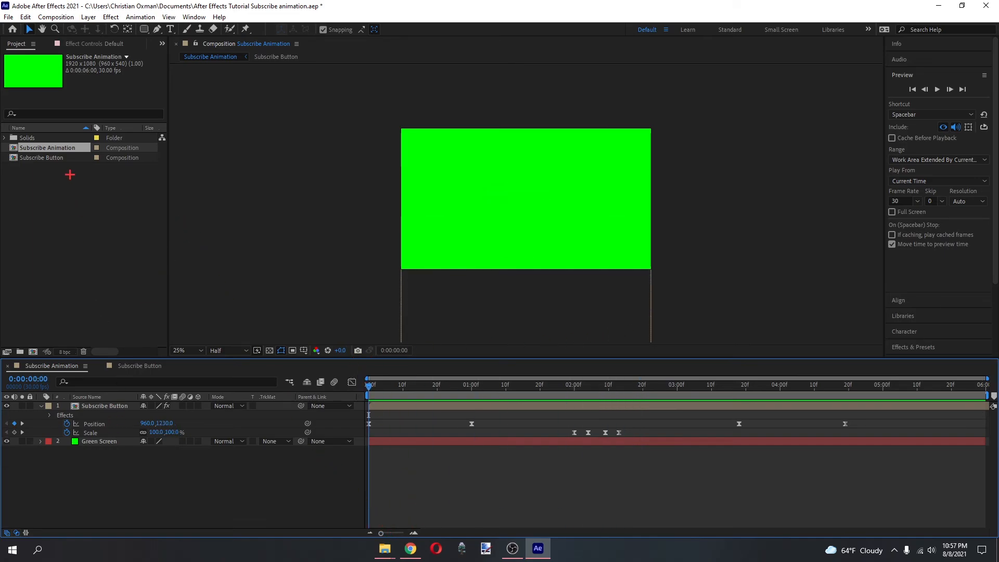
Add the Subscribe Animation composition to the Render Queue.
{"action": "left_click", "coordinate": [61, 148]}
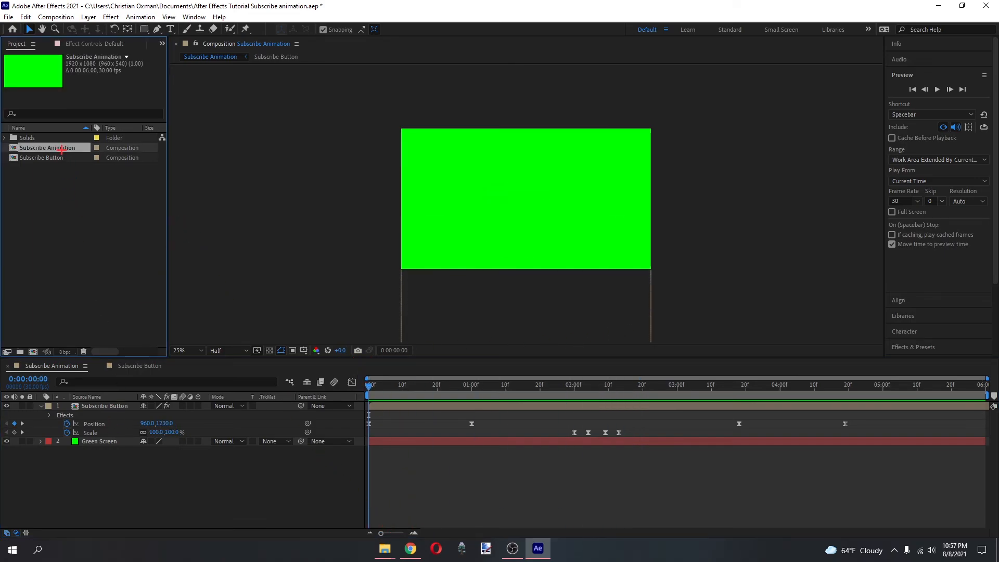
{"action": "left_click", "coordinate": [55, 16]}
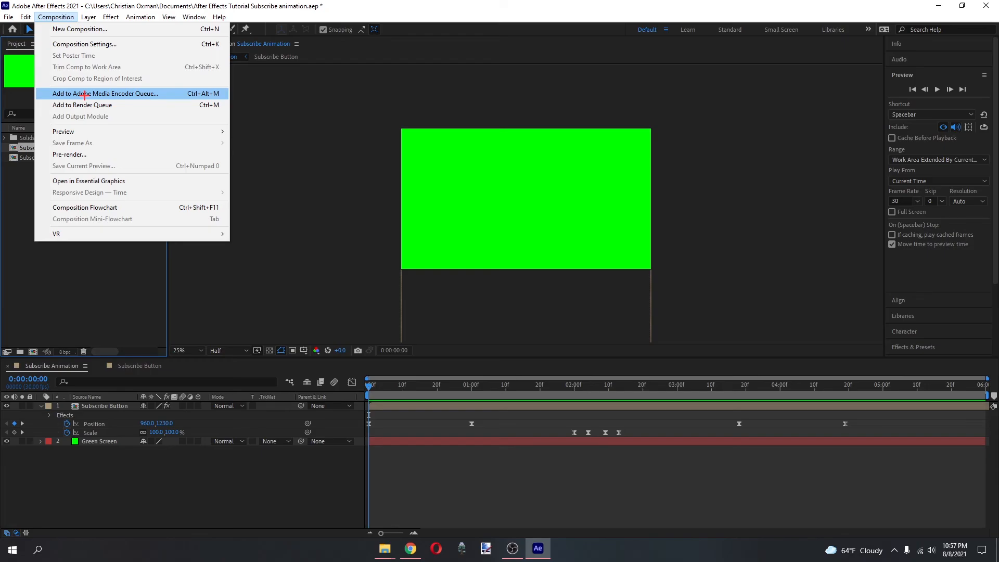
{"action": "left_click", "coordinate": [24, 149]}
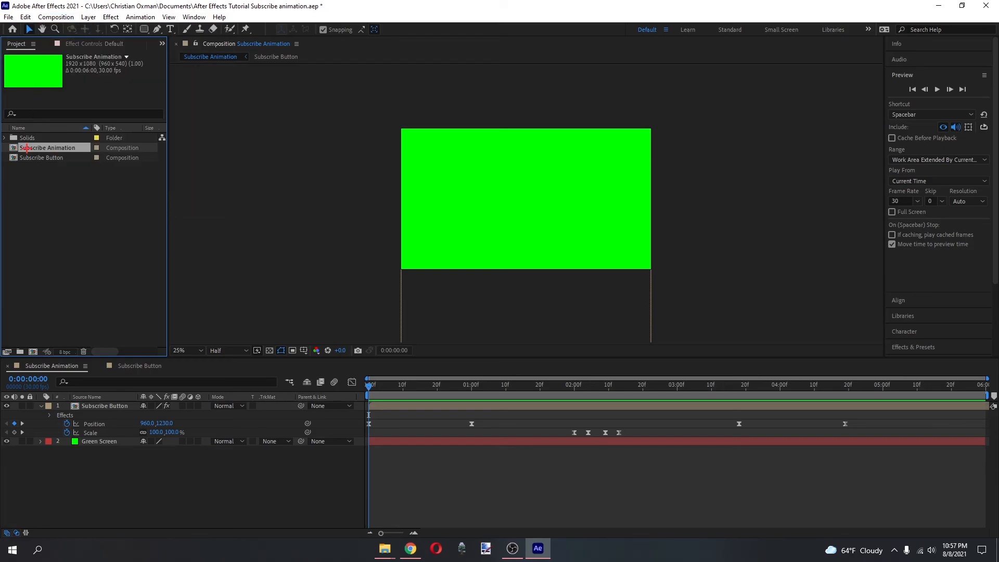
{"action": "left_click", "coordinate": [58, 18]}
{"action": "left_click", "coordinate": [81, 105]}
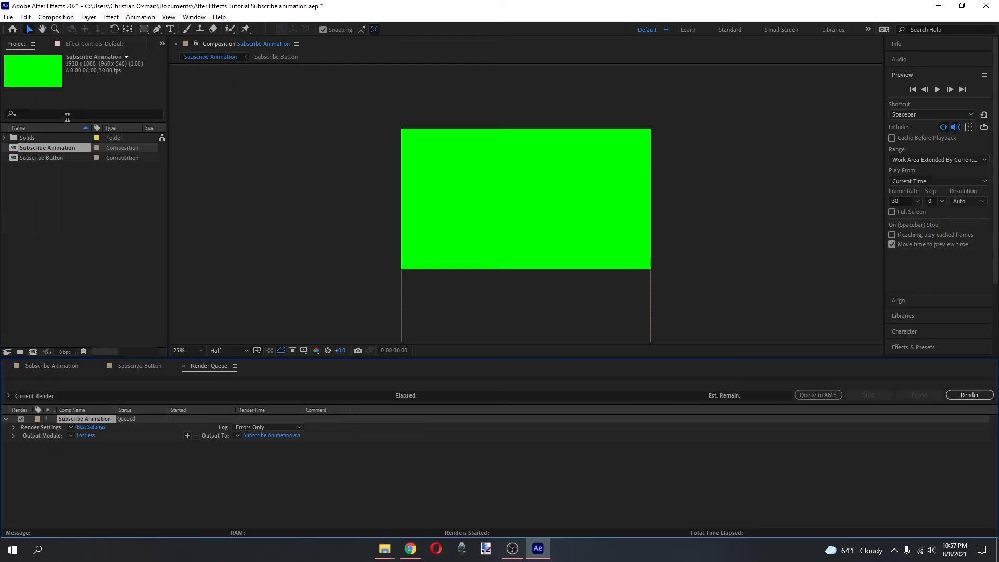
Review the queued render's output module settings, accepting AVI as the format, and check its output file destination.
{"action": "left_click", "coordinate": [85, 436]}
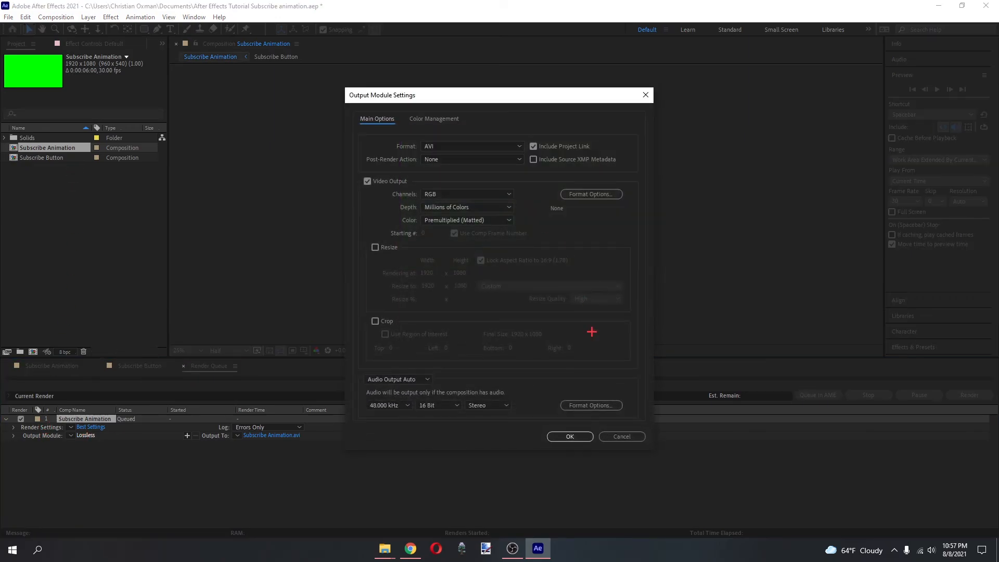
{"action": "left_click", "coordinate": [570, 437]}
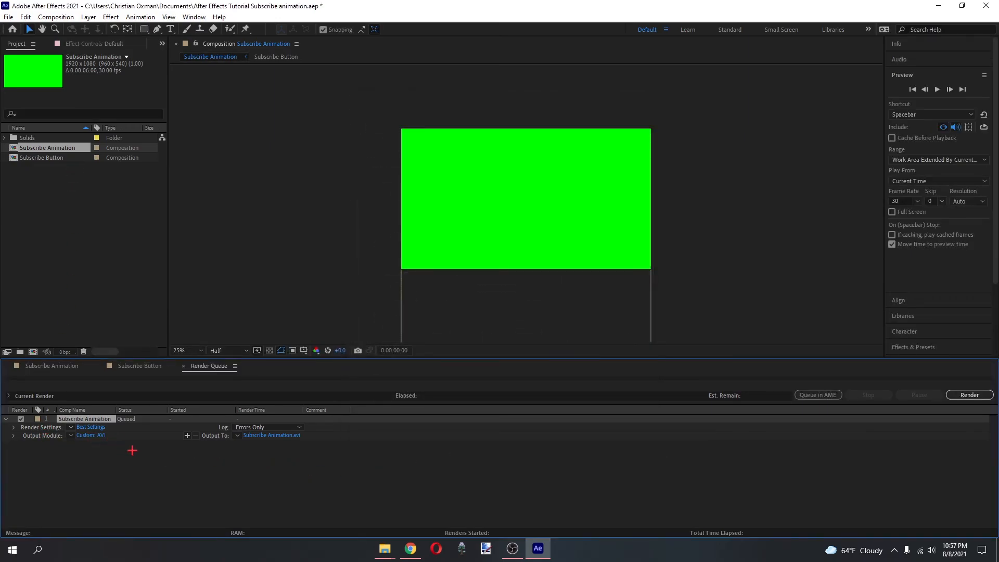
{"action": "left_click", "coordinate": [276, 437]}
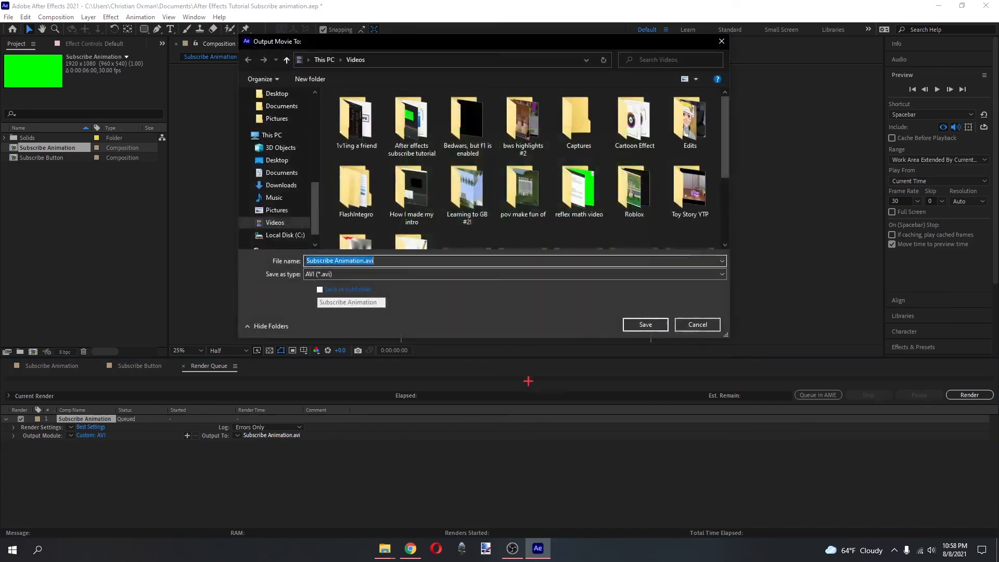
{"action": "left_click", "coordinate": [691, 328]}
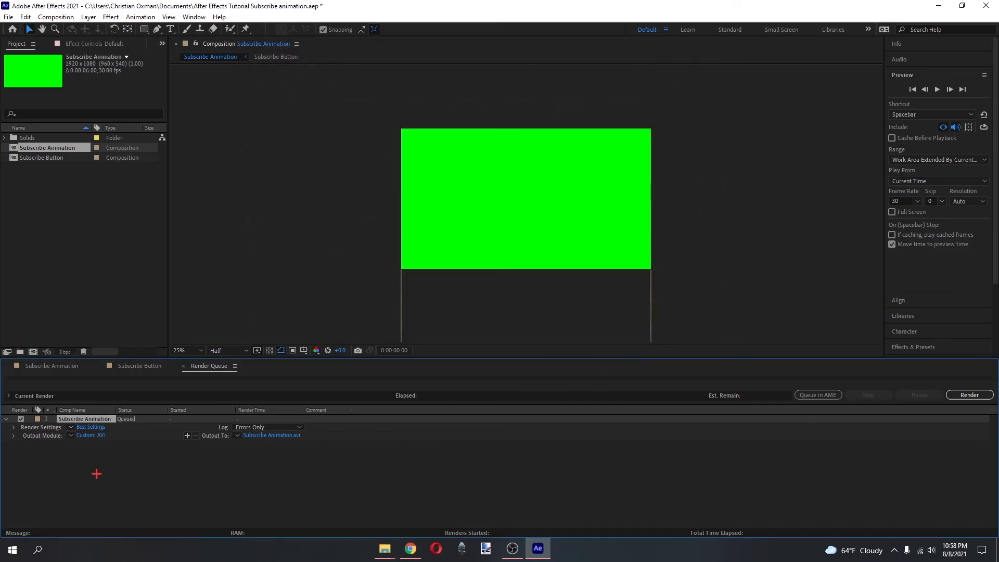
Send the Subscribe Animation composition to the Adobe Media Encoder queue and select it there.
{"action": "left_click", "coordinate": [67, 148]}
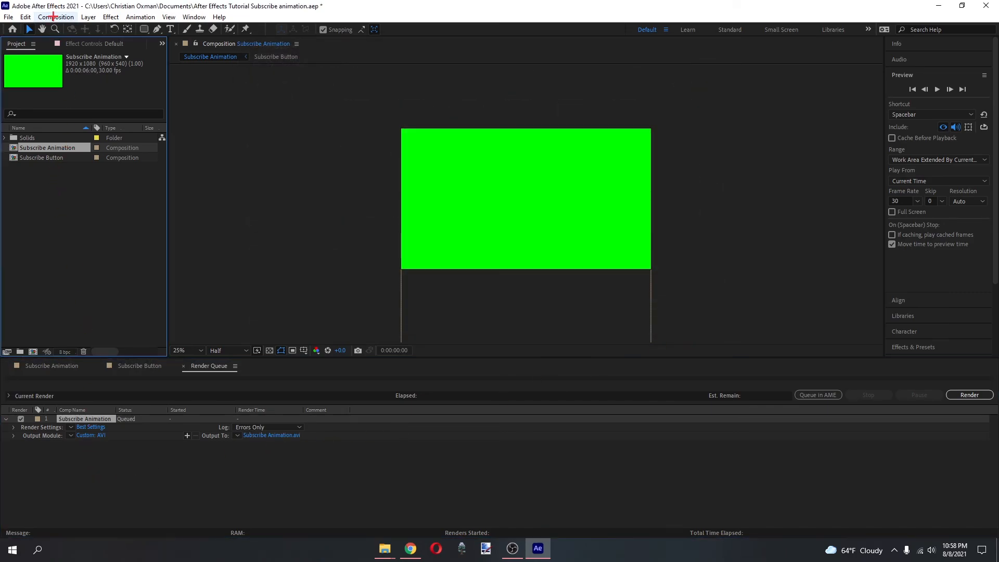
{"action": "left_click", "coordinate": [56, 16]}
{"action": "left_click", "coordinate": [68, 94]}
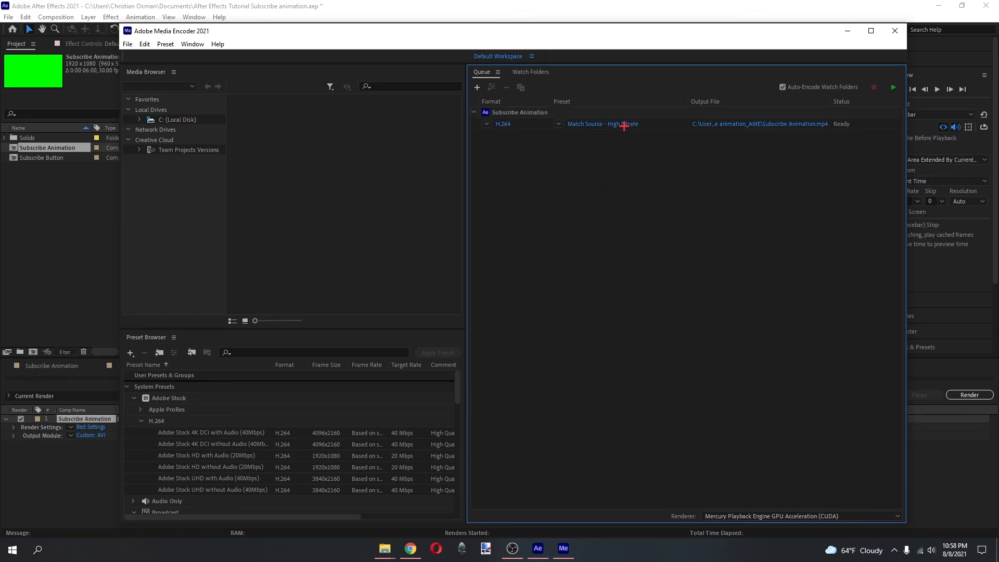
{"action": "left_click", "coordinate": [536, 116]}
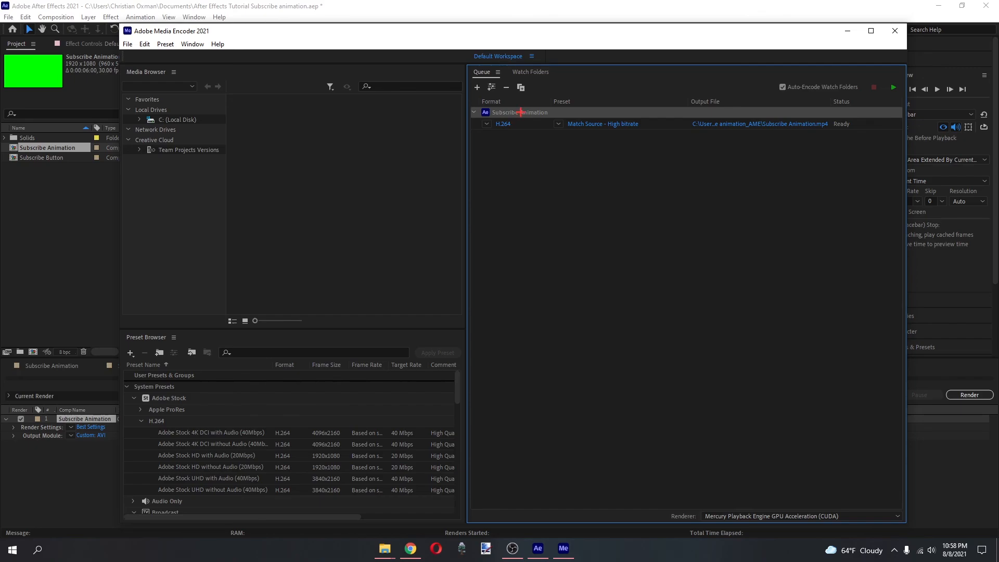
{"action": "left_click_drag", "start_coordinate": [412, 27], "coordinate": [423, 29]}
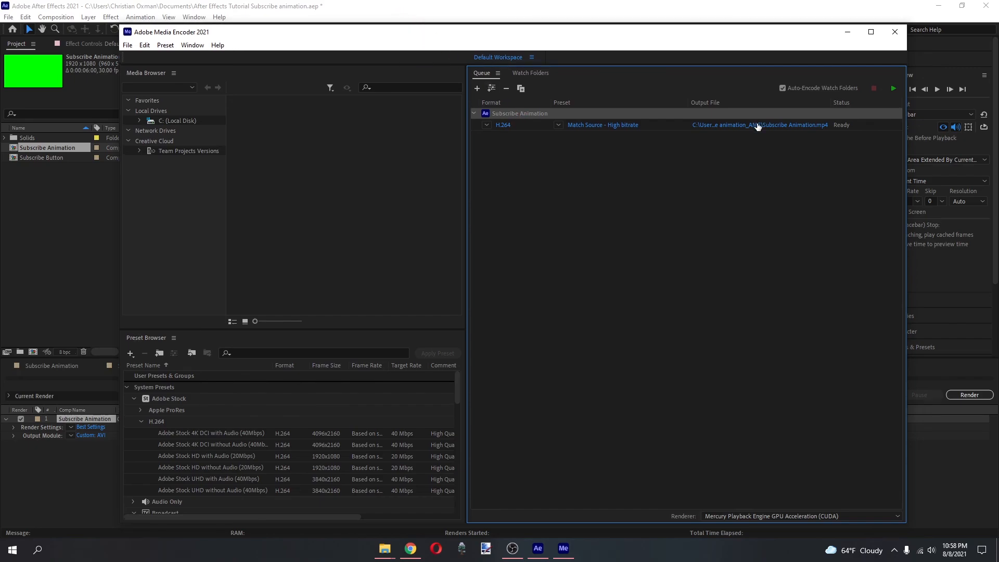
Rename the queued H.264 output file as Subscribe Animation tutorial.mp4.
{"action": "left_click", "coordinate": [724, 125]}
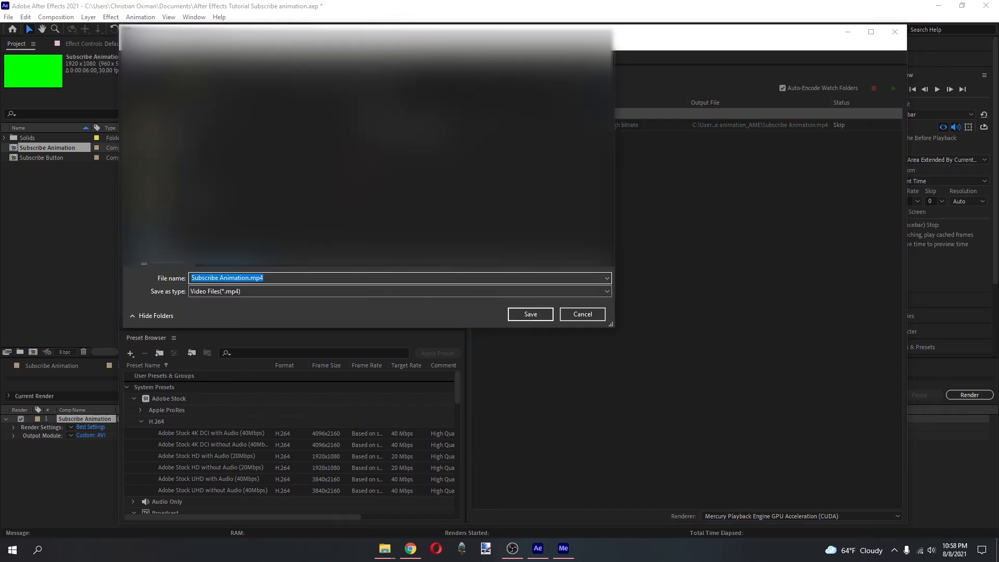
{"action": "left_click_drag", "start_coordinate": [283, 277], "coordinate": [235, 284]}
{"action": "left_click", "coordinate": [251, 278]}
{"action": "type", "text": "tutorial"}
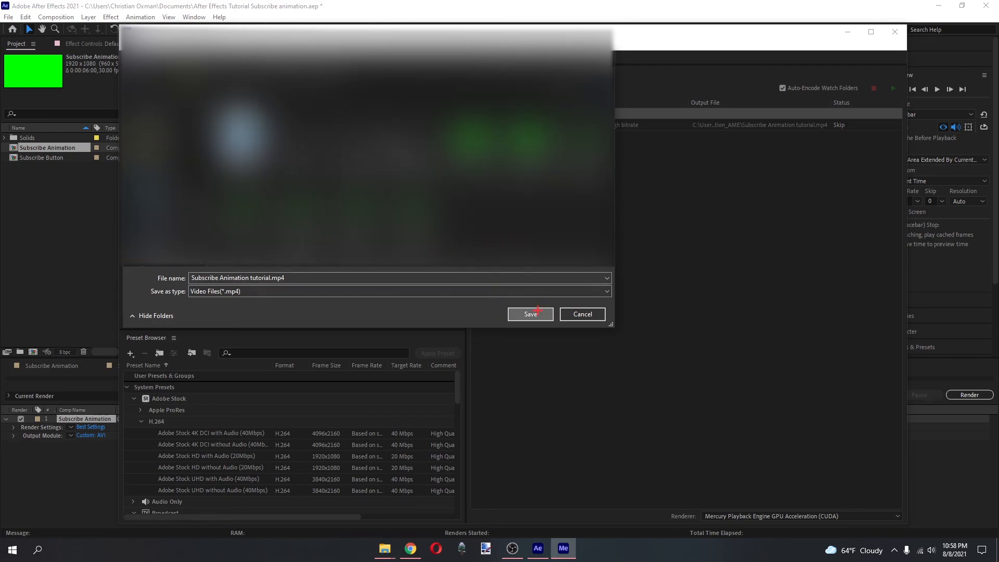
Save the output file as Subscribe Animation tutorial.mp4 and accept H.264 as the format in its export settings.
{"action": "left_click", "coordinate": [547, 315]}
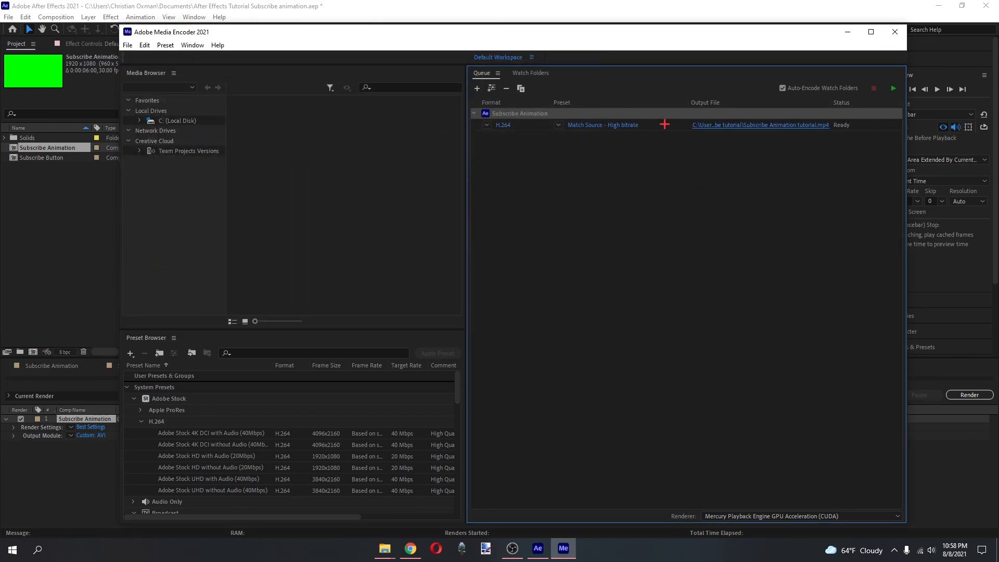
{"action": "left_click", "coordinate": [504, 126]}
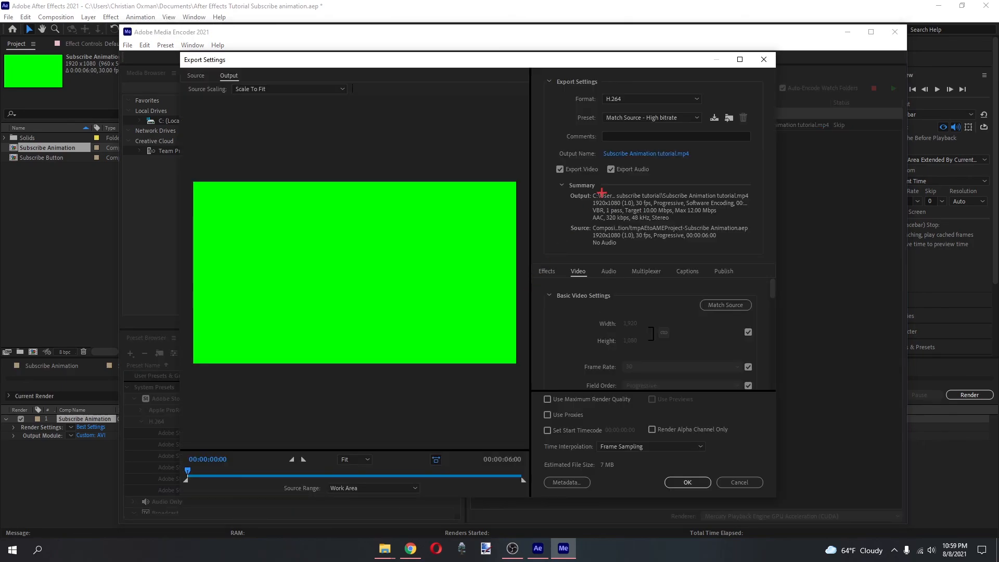
{"action": "left_click", "coordinate": [636, 99]}
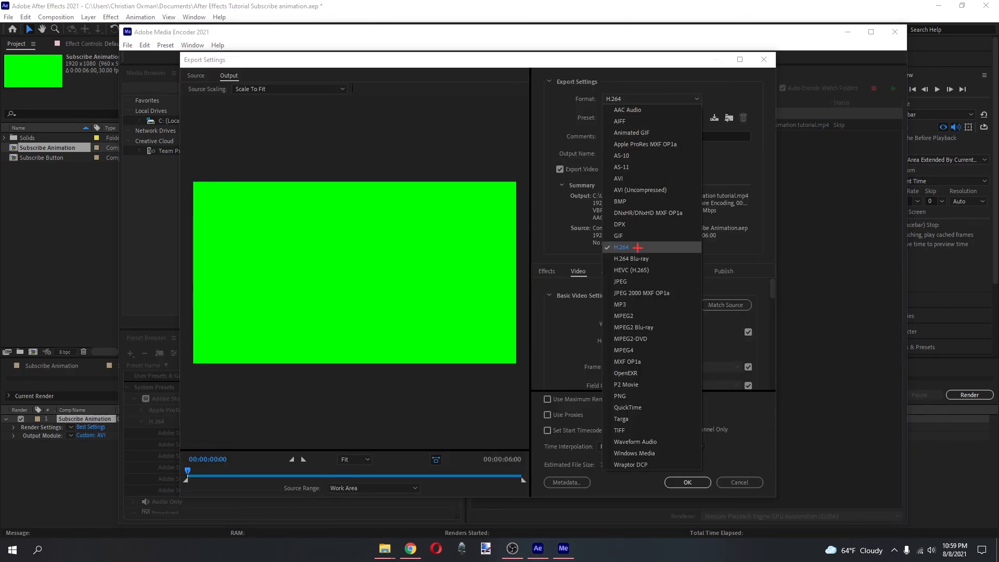
{"action": "left_click", "coordinate": [637, 248]}
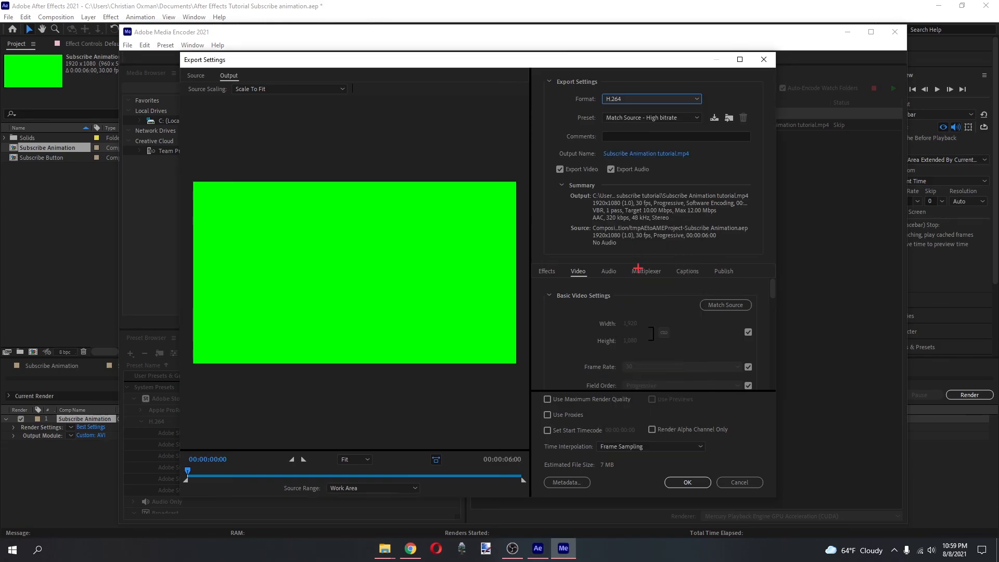
{"action": "left_click", "coordinate": [676, 485]}
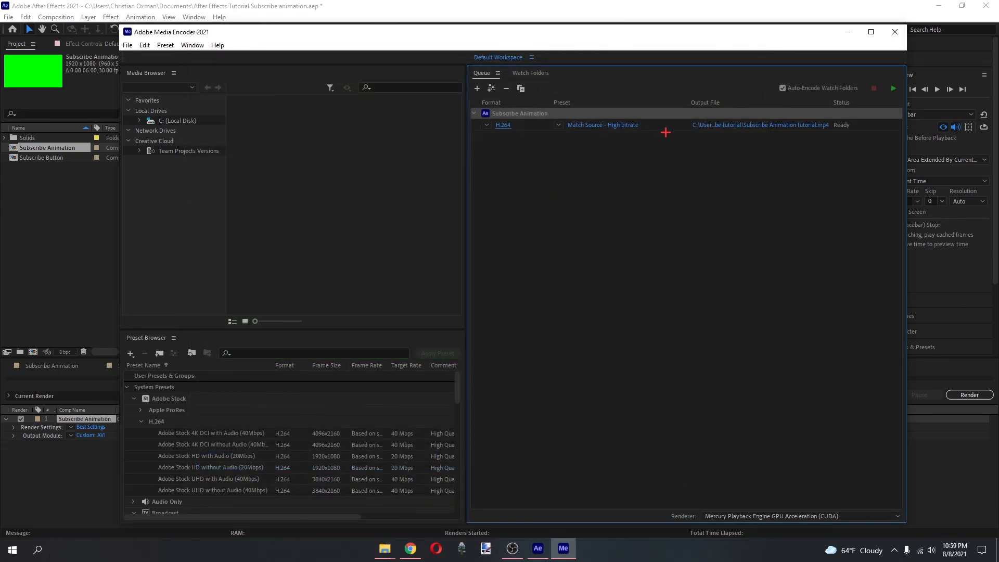
Start encoding the queued Subscribe Animation output with the Match Source - High bitrate preset.
{"action": "left_click", "coordinate": [662, 121]}
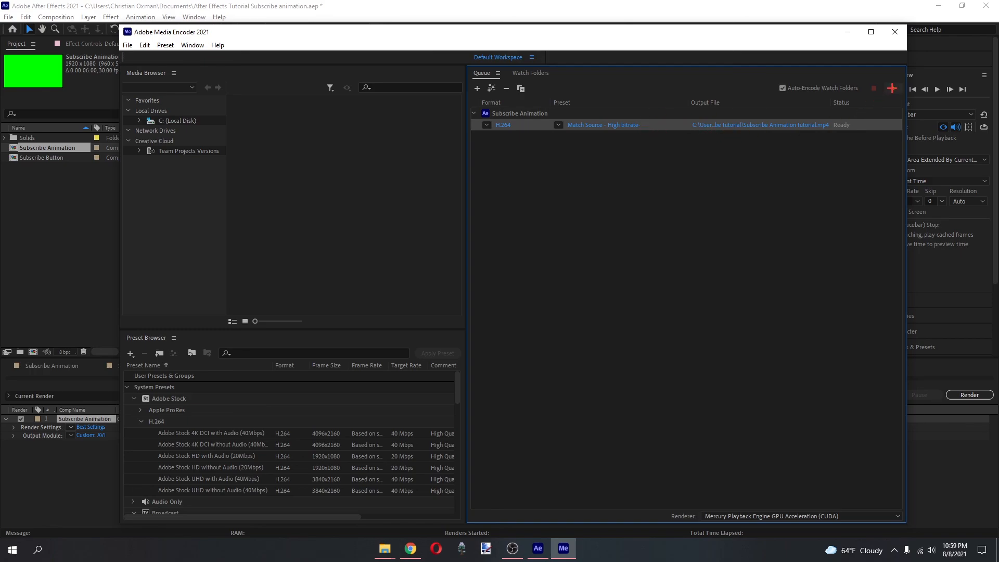
{"action": "left_click", "coordinate": [892, 88]}
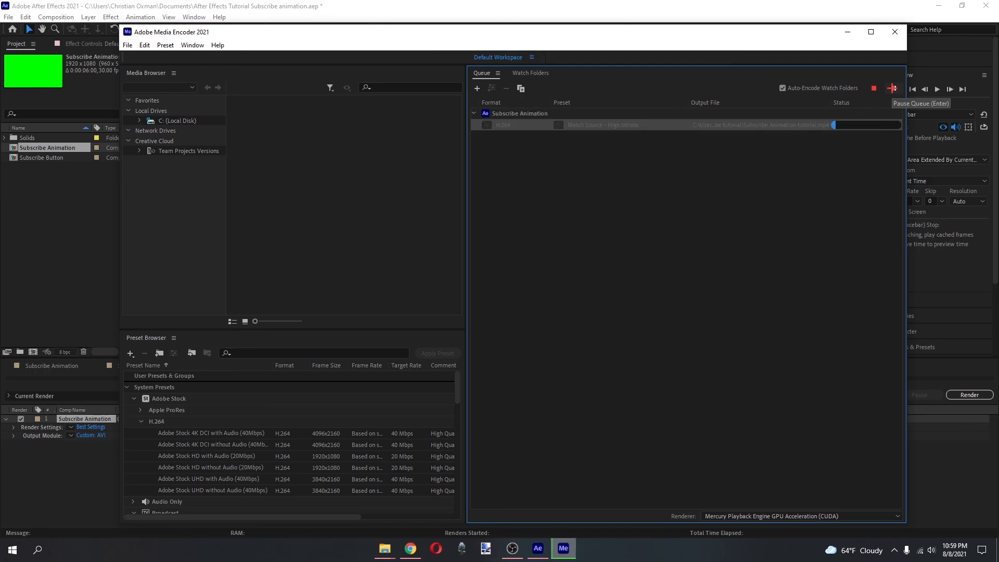